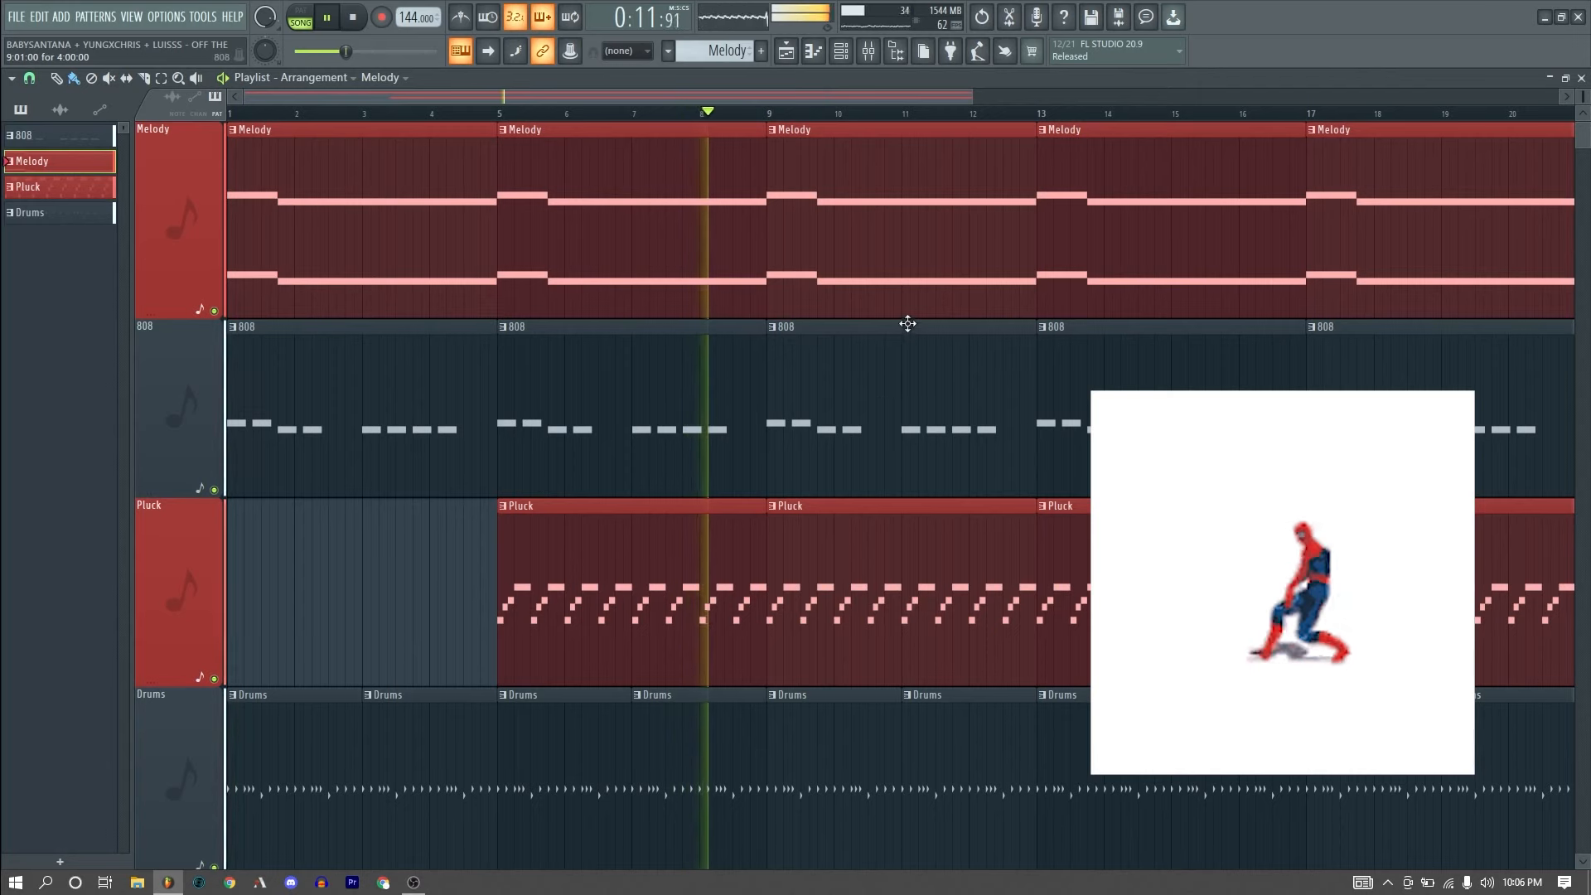
Step: Stop the arrangement, open the Melody pattern's notes in the piano roll, and listen to them play
{"action": "key", "text": "space"}
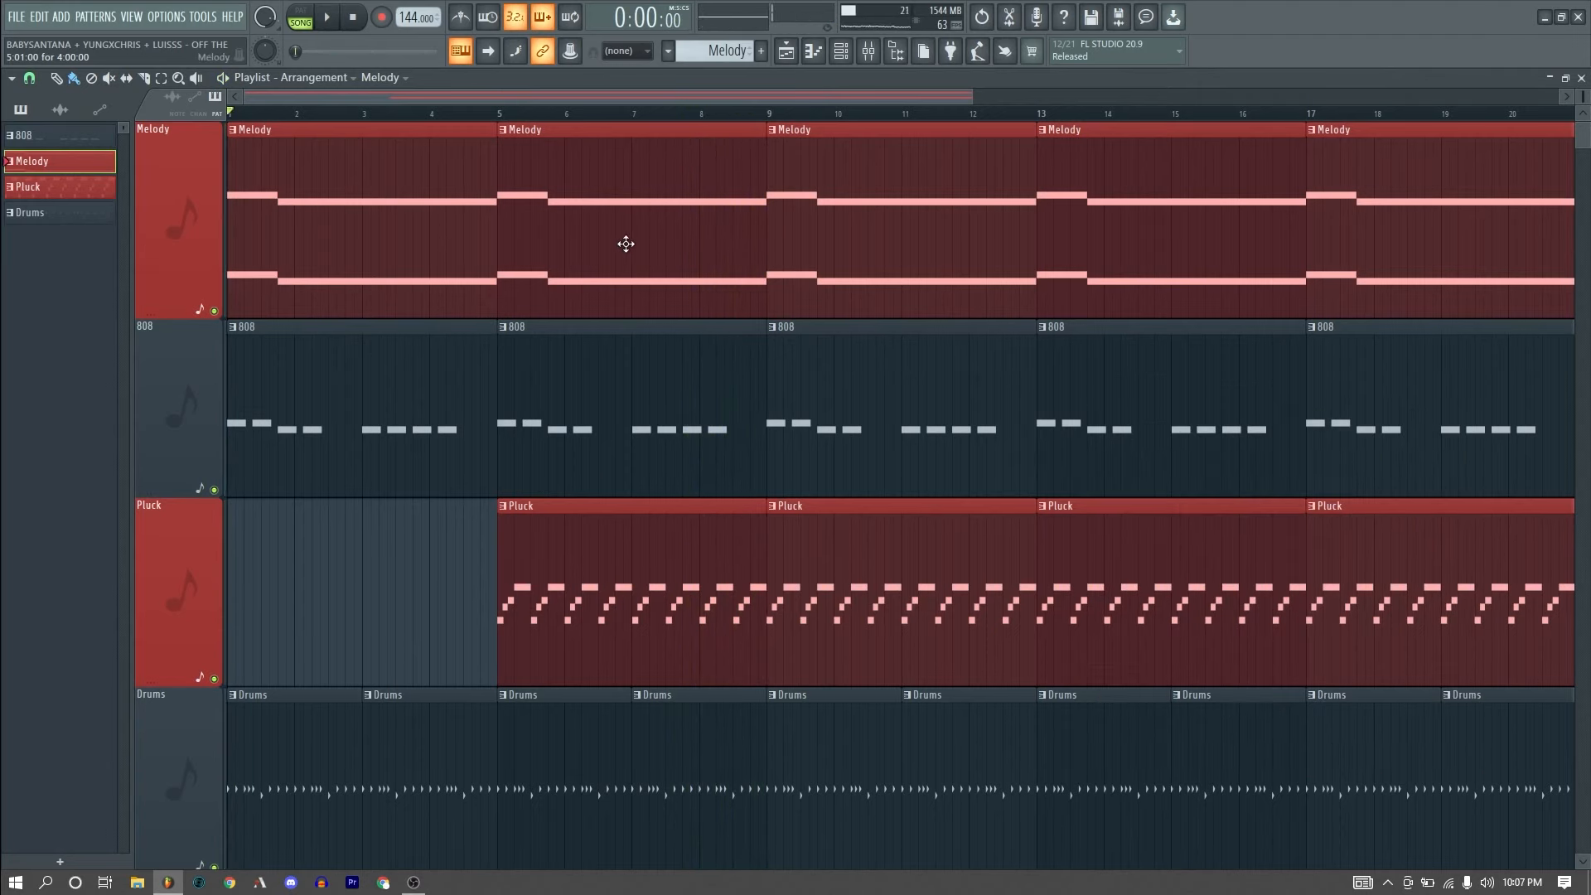
{"action": "double_click", "coordinate": [627, 245]}
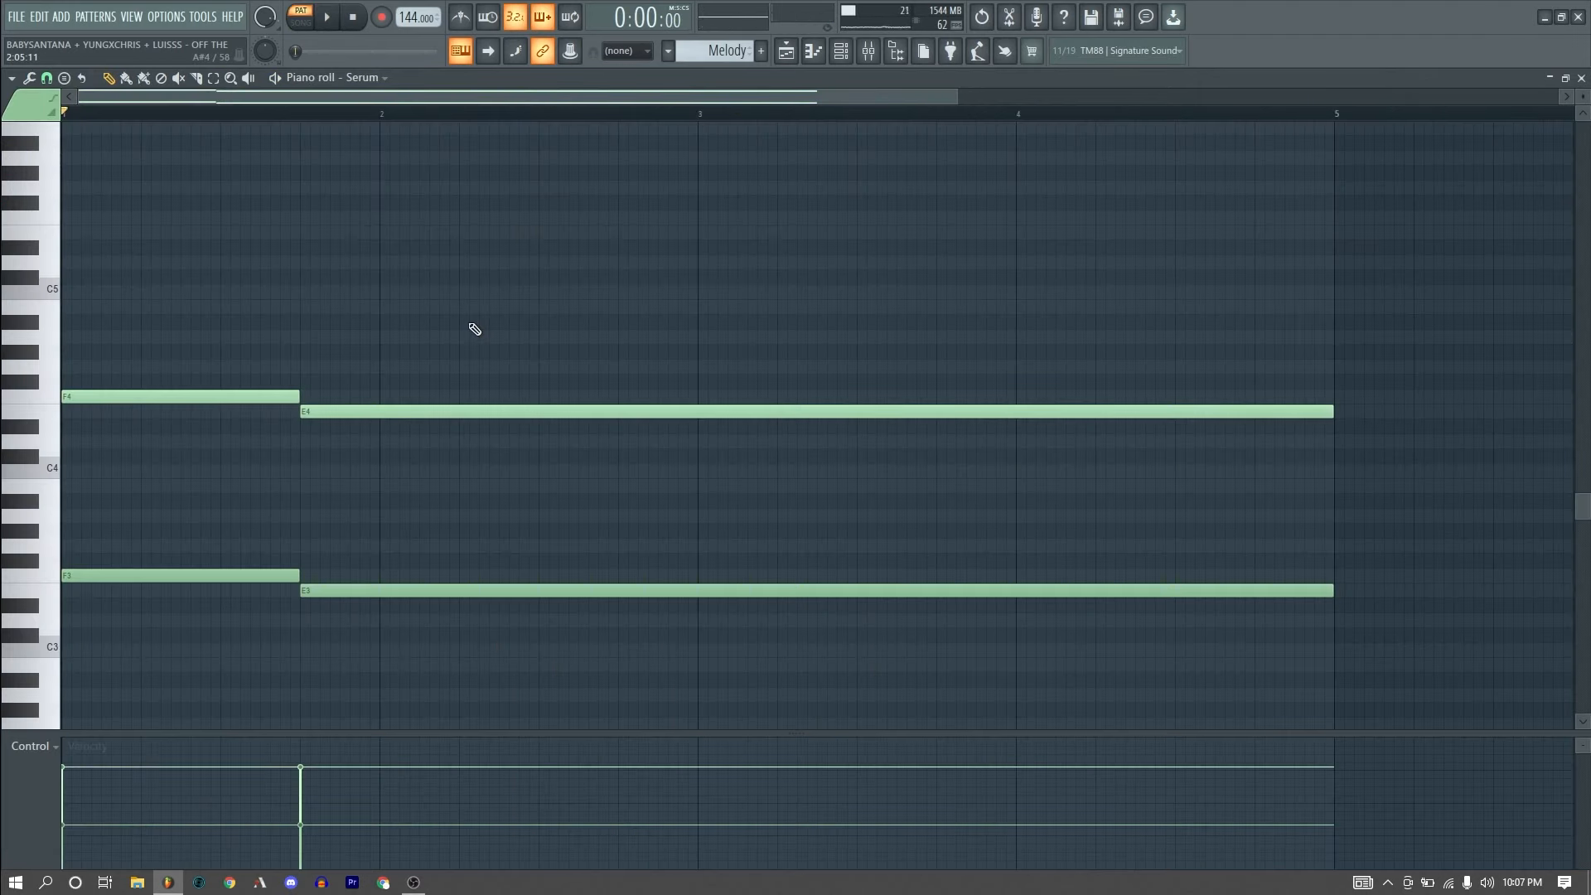
{"action": "key", "text": "space"}
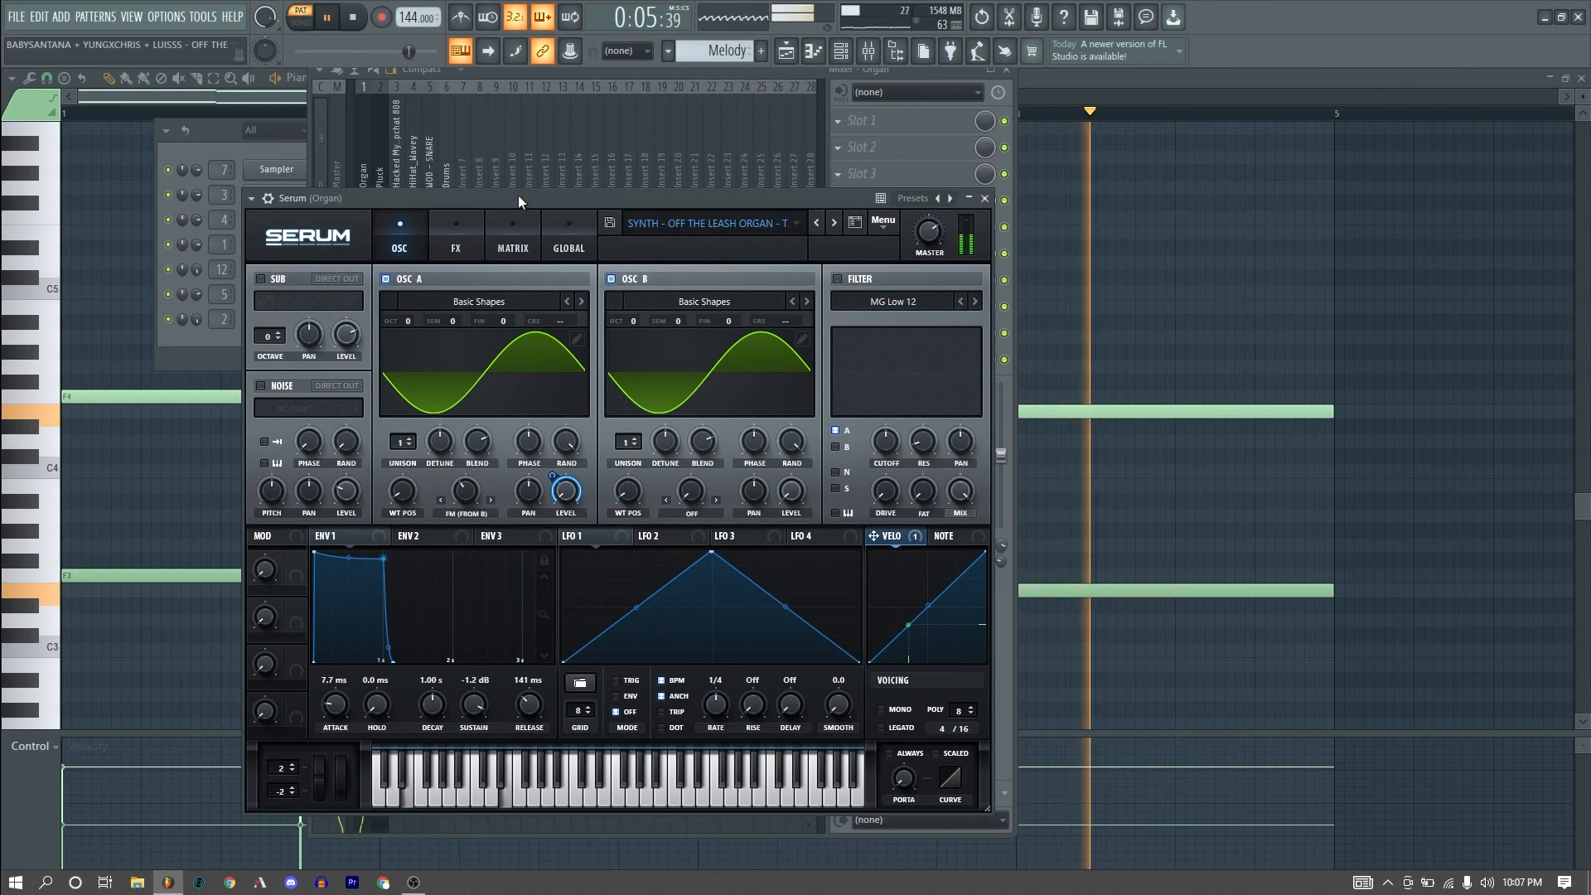
{"action": "key", "text": "space"}
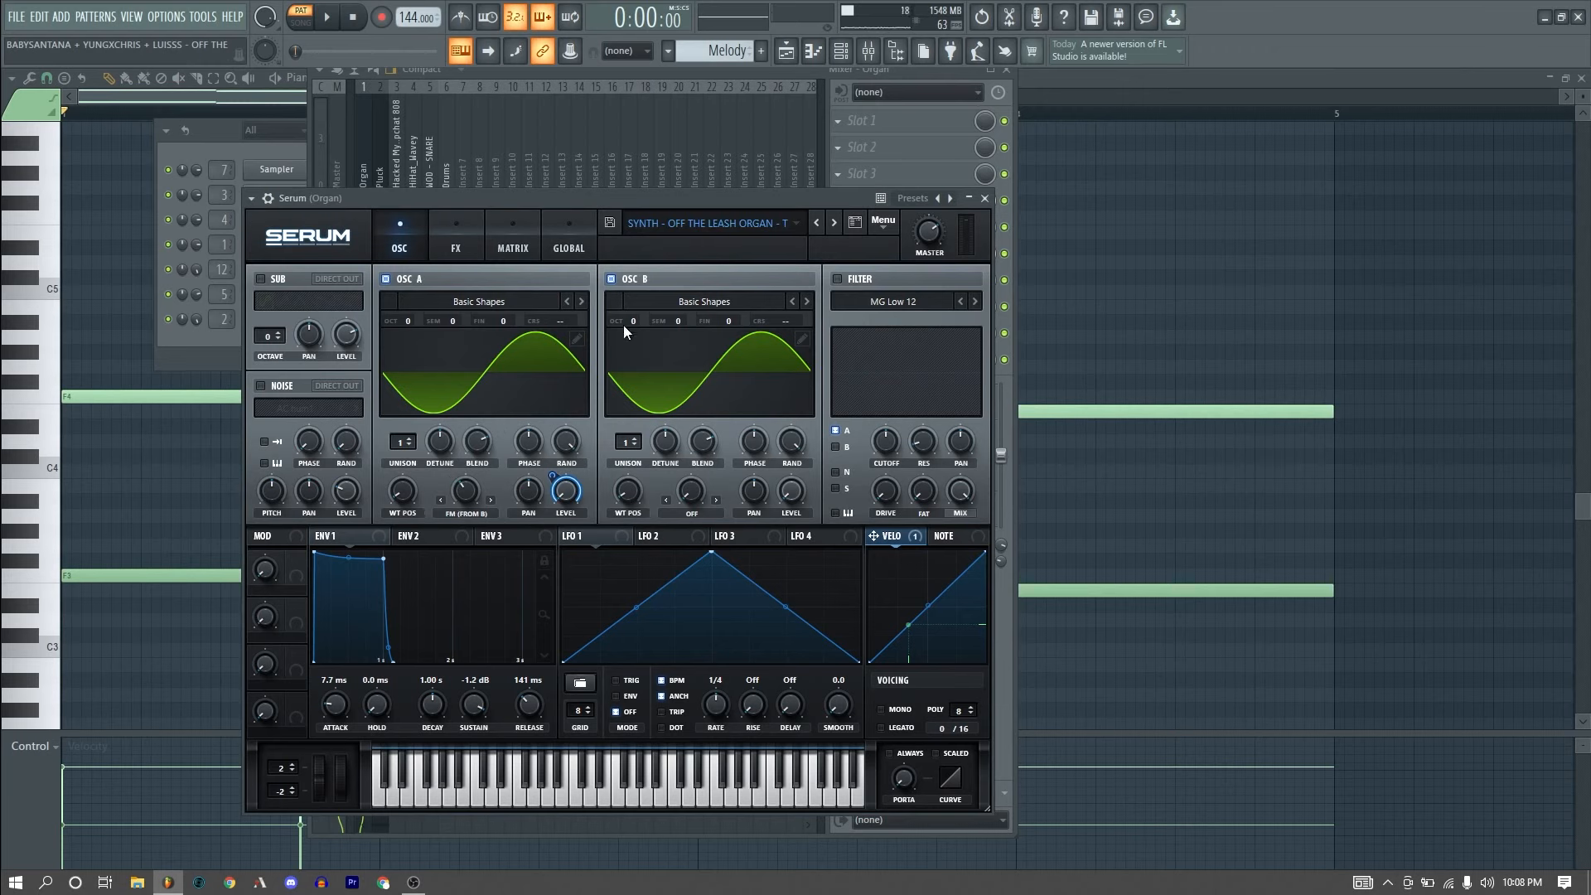
Step: Try oscillator B of the Organ Serum patch at +1 and +2 octaves while sounding test notes
{"action": "key", "text": "c"}
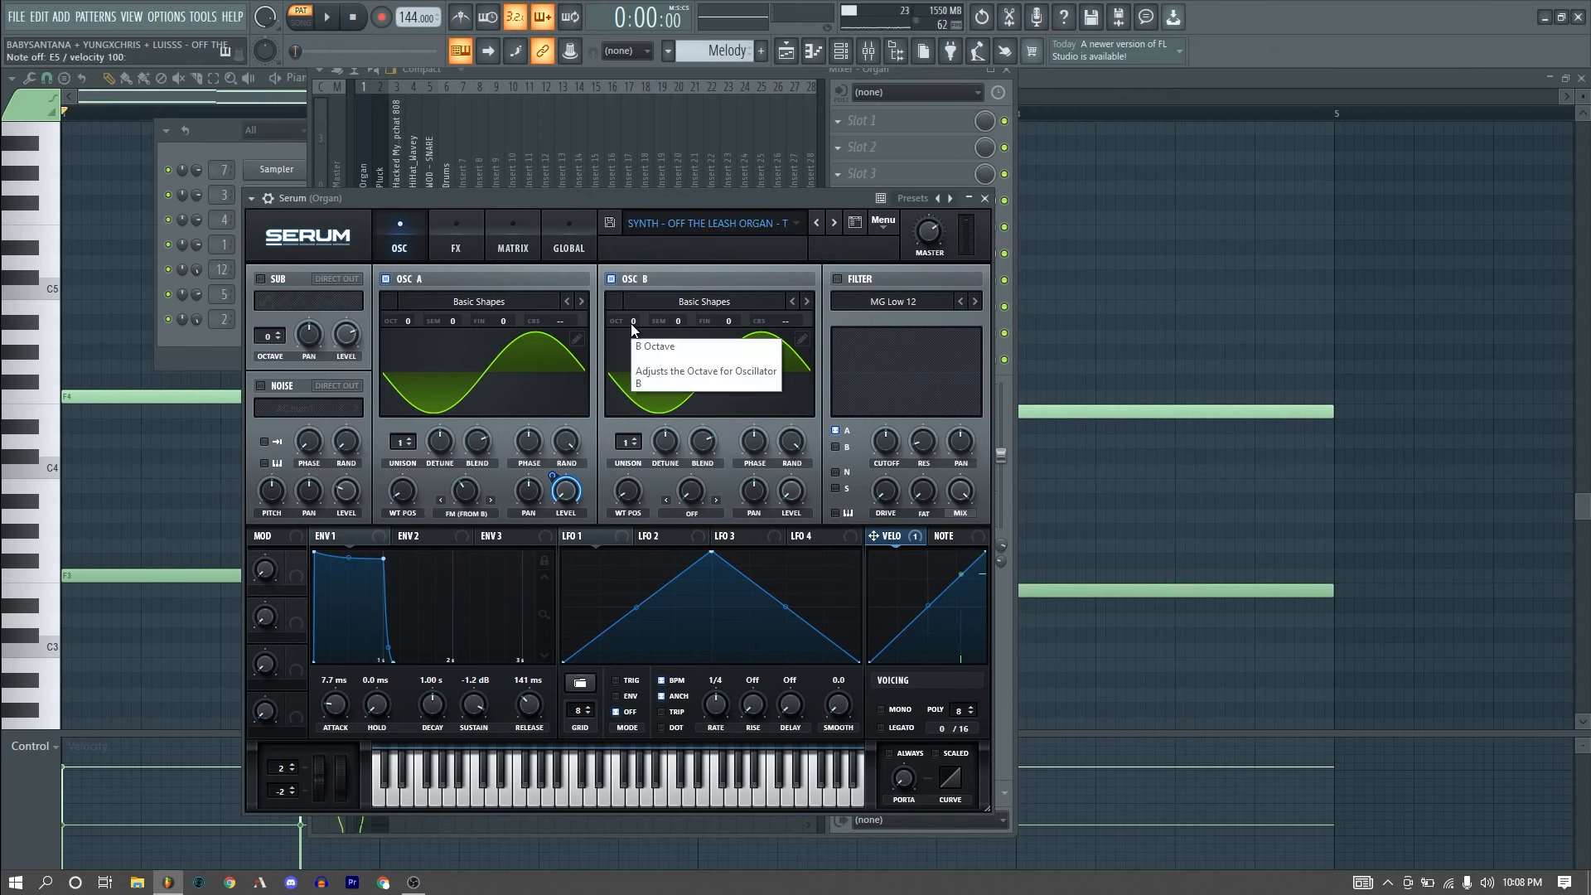
{"action": "left_click_drag", "start_coordinate": [630, 320], "coordinate": [634, 308]}
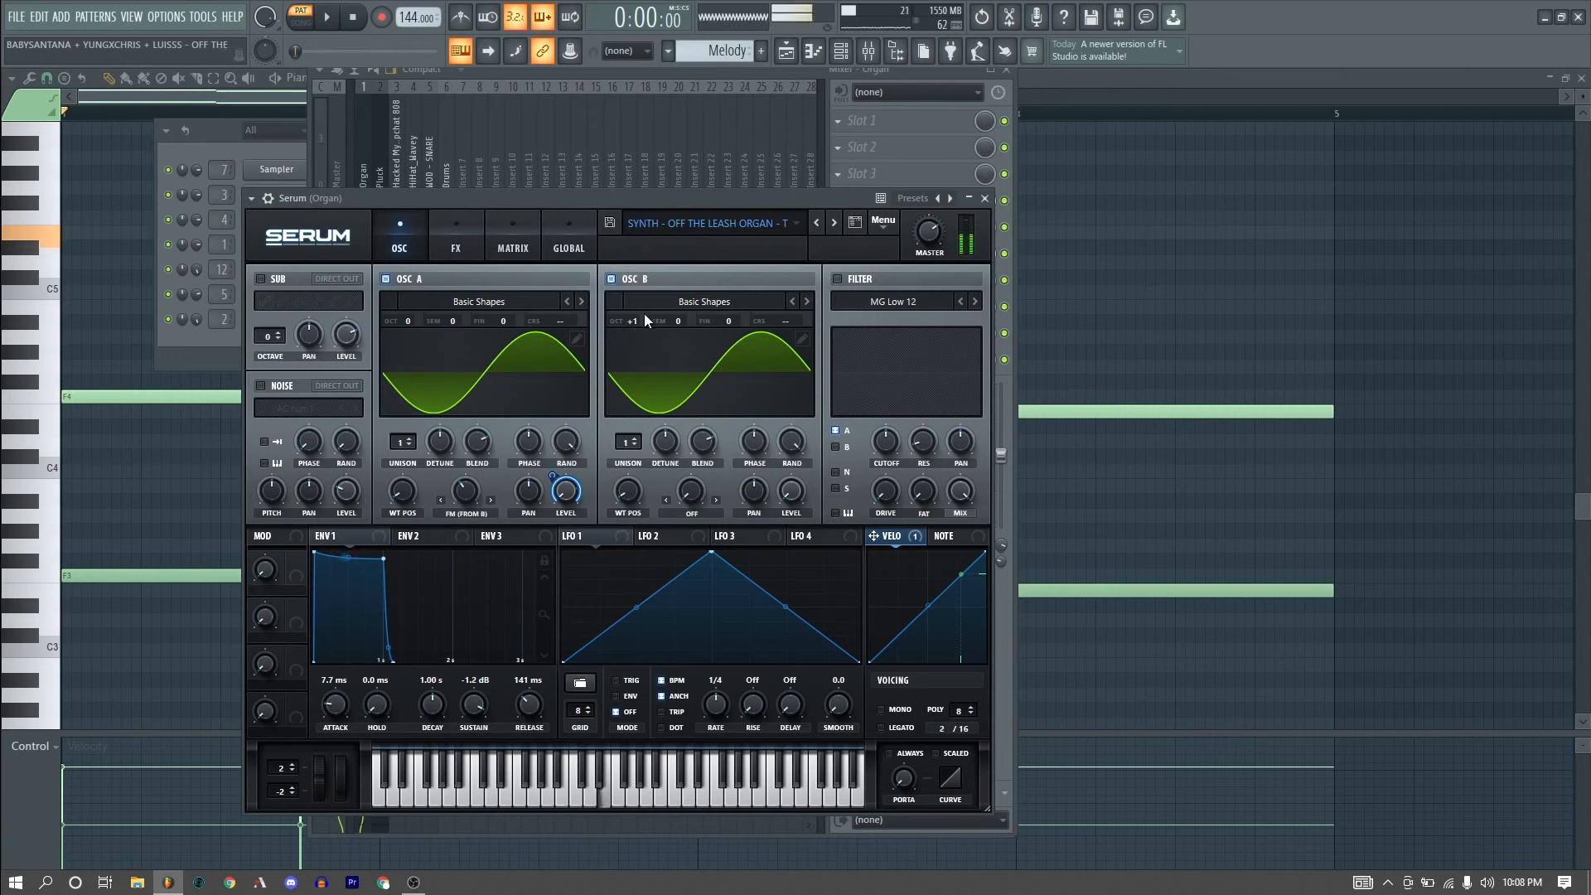
{"action": "key", "text": "c"}
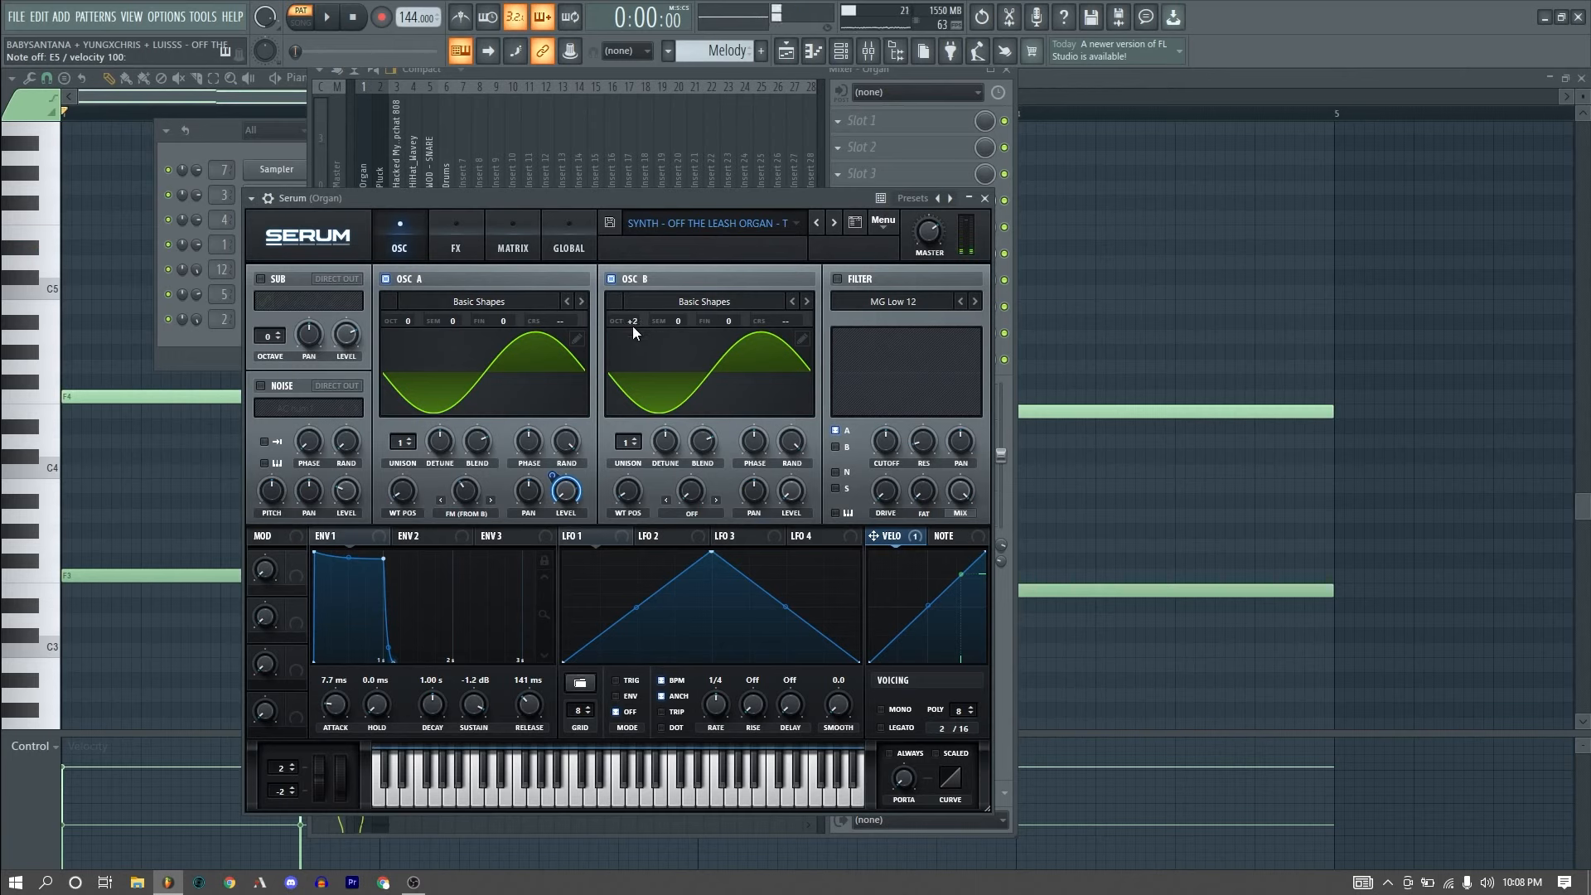
{"action": "left_click_drag", "start_coordinate": [641, 320], "coordinate": [639, 363]}
{"action": "left_click_drag", "start_coordinate": [663, 193], "coordinate": [699, 166]}
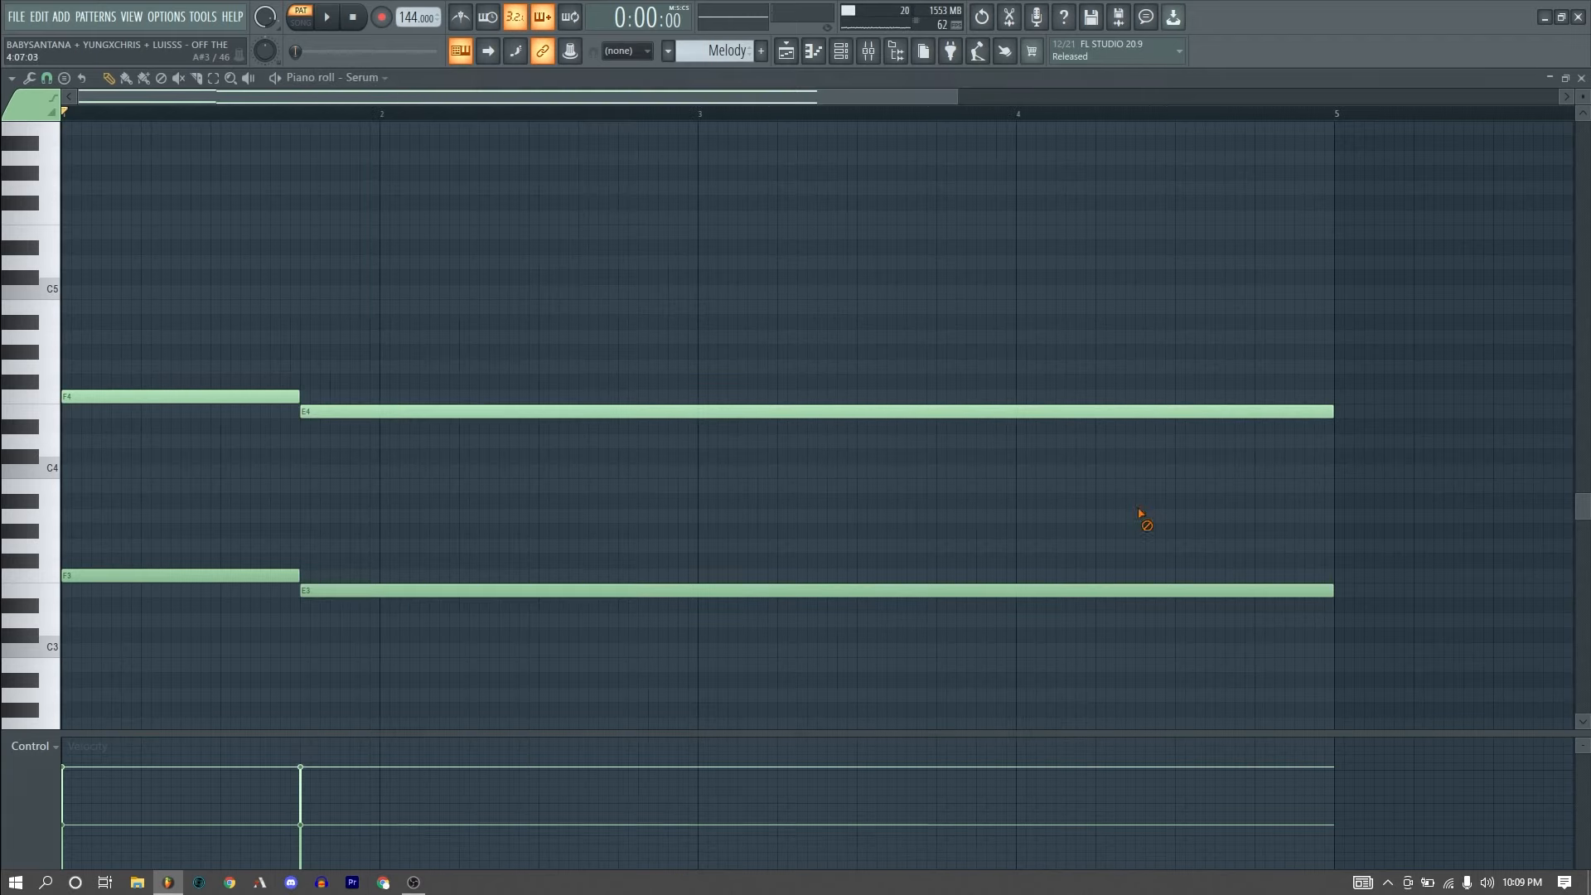
Step: Highlight the Melody's lower-octave notes and its upper-octave notes separately to compare the two layers
{"action": "left_click", "coordinate": [1143, 518]}
{"action": "left_click_drag", "start_coordinate": [464, 655], "coordinate": [58, 554]}
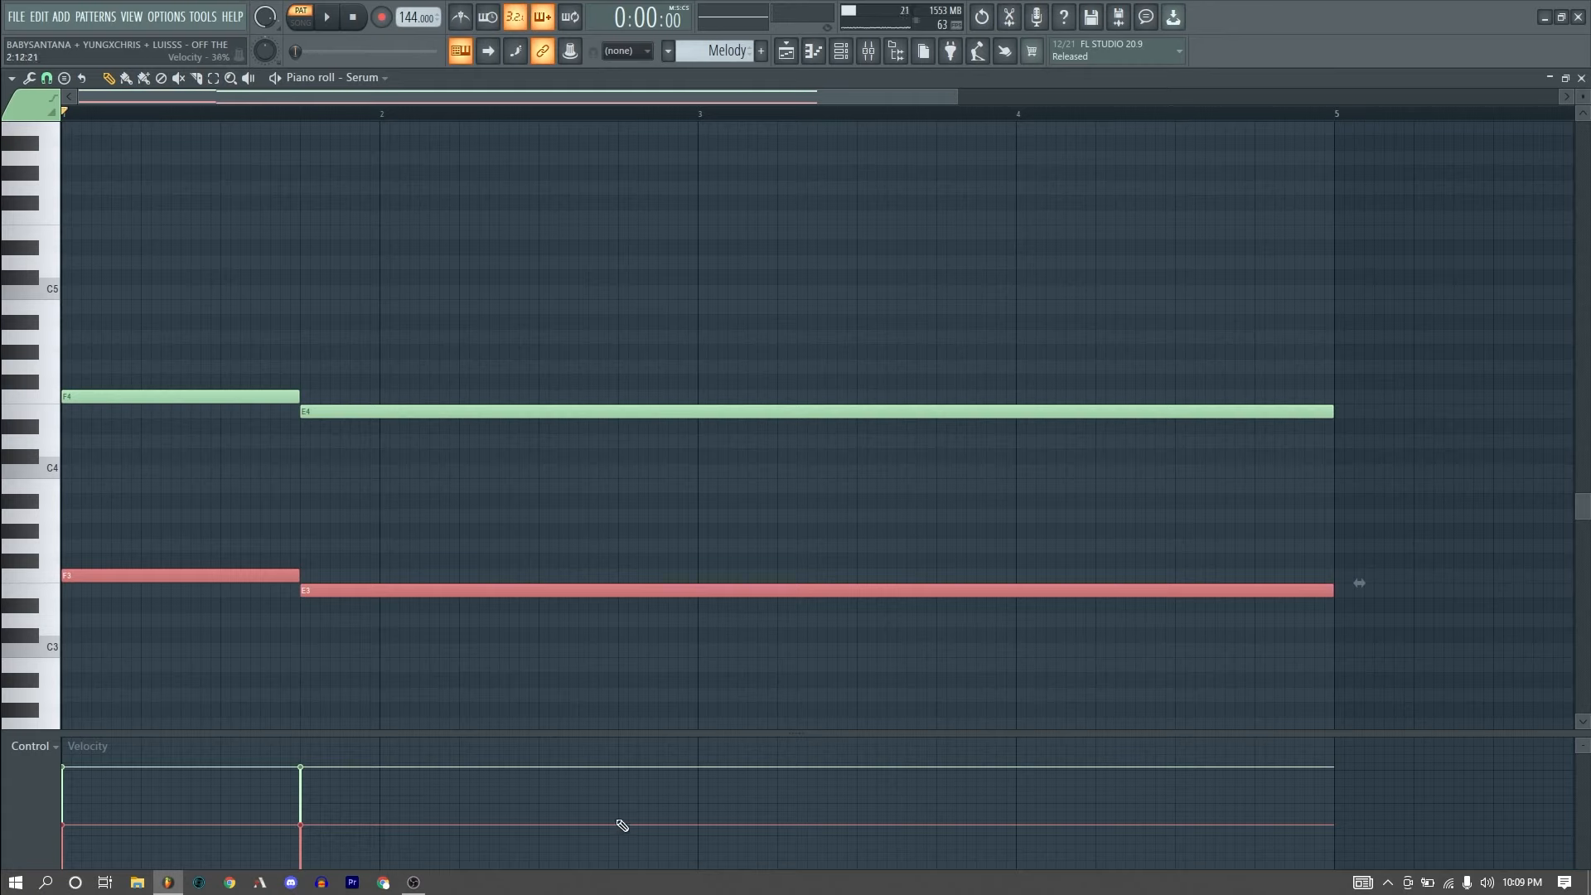
{"action": "left_click", "coordinate": [398, 650]}
{"action": "left_click_drag", "start_coordinate": [452, 479], "coordinate": [224, 375]}
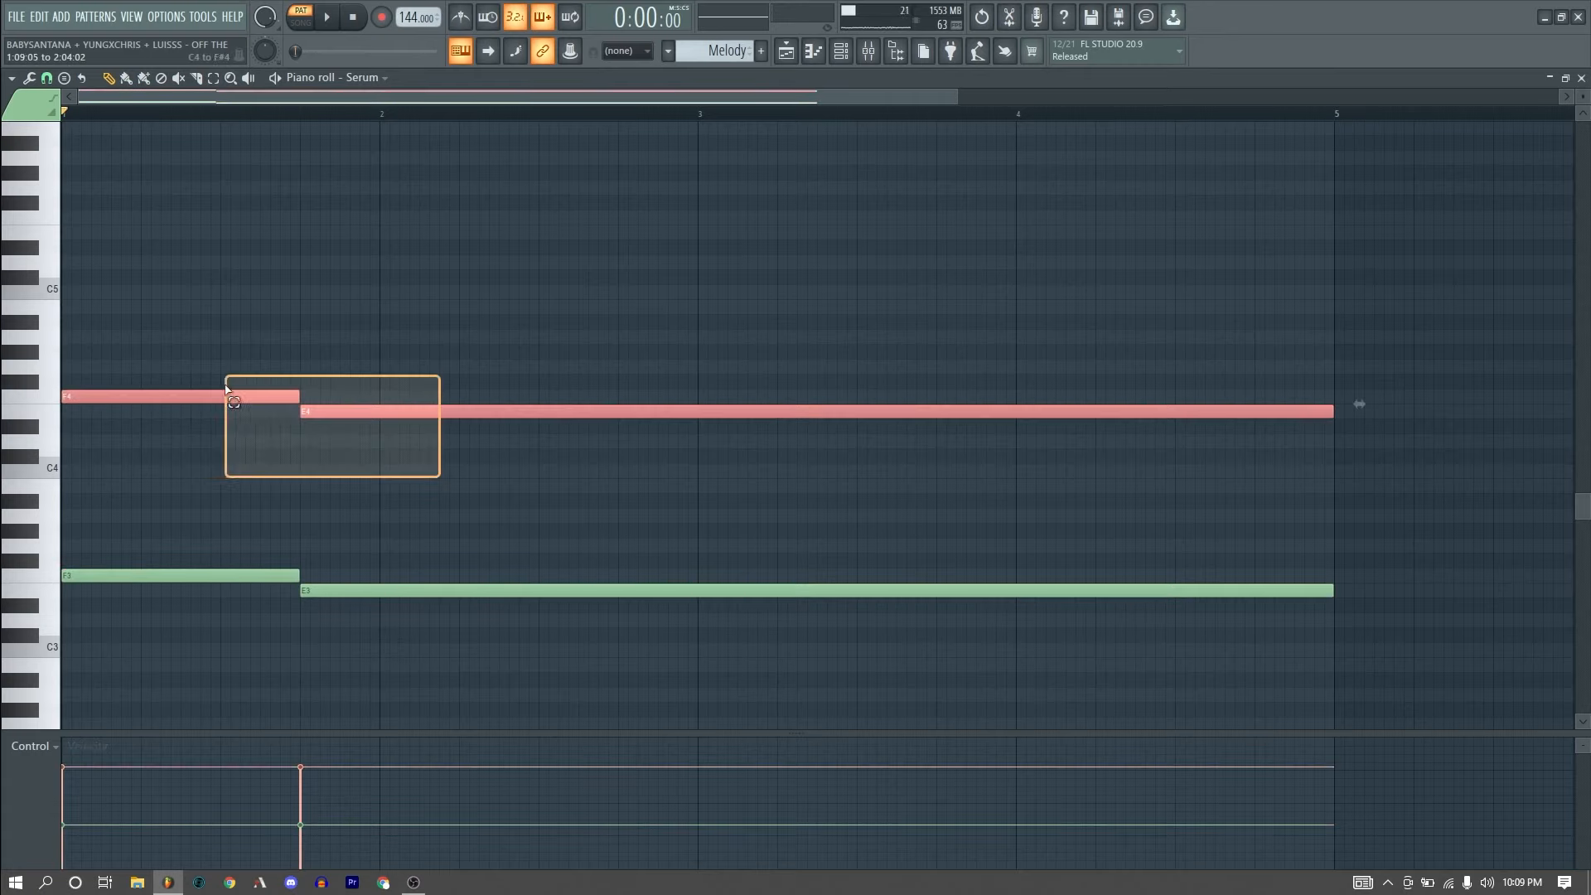
{"action": "left_click", "coordinate": [412, 604]}
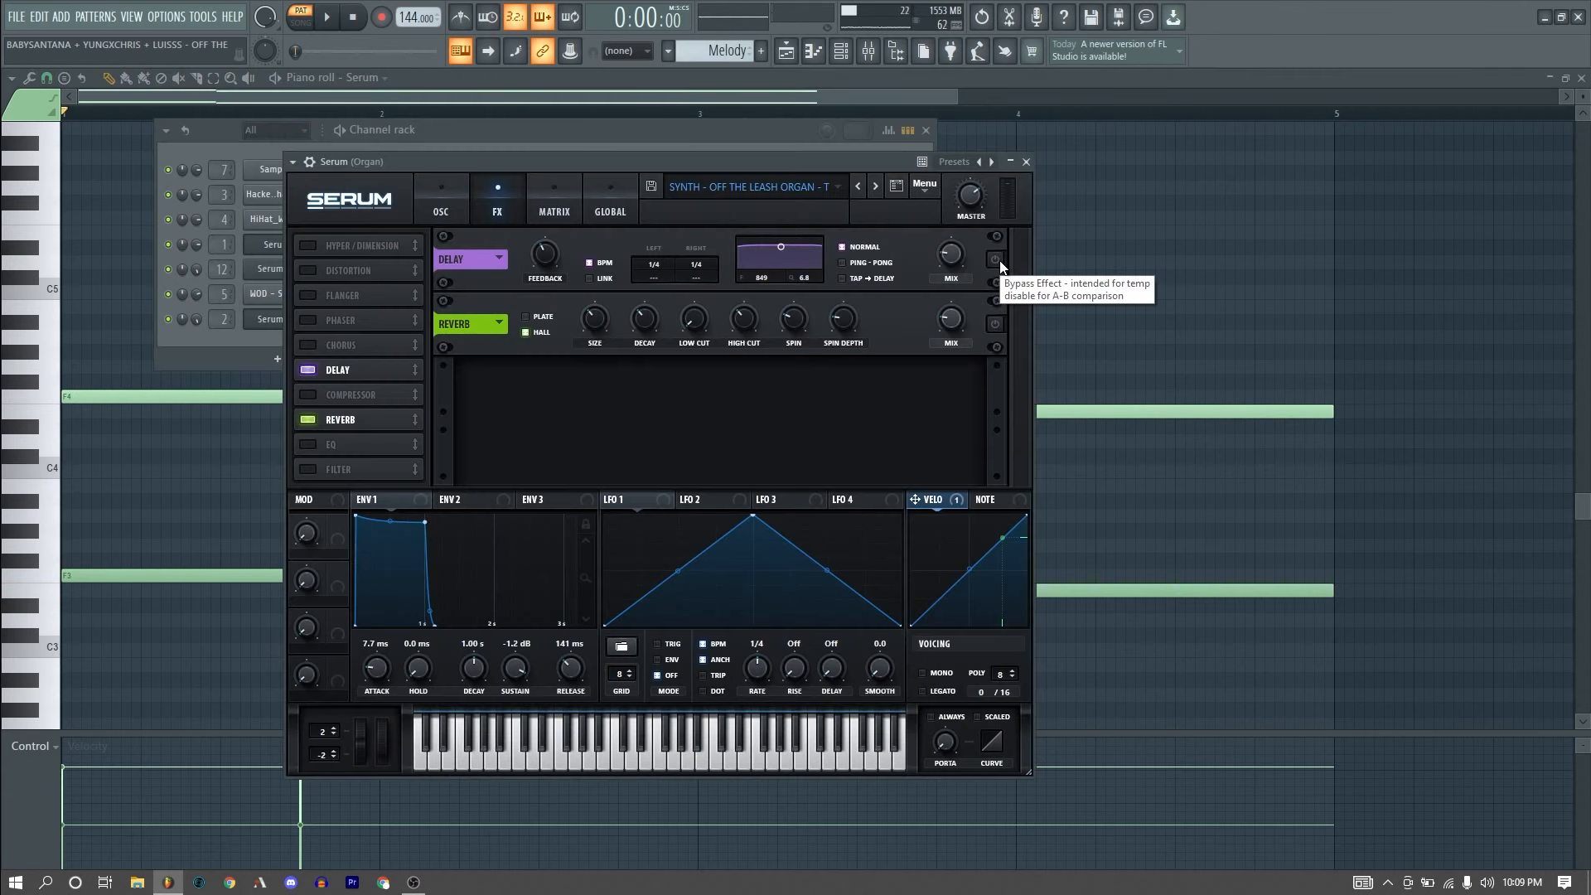
Step: Turn on Delay and Reverb in the Organ Serum patch and enable FabFilter Pro-Q 2 on its mixer track
{"action": "left_click", "coordinate": [997, 261]}
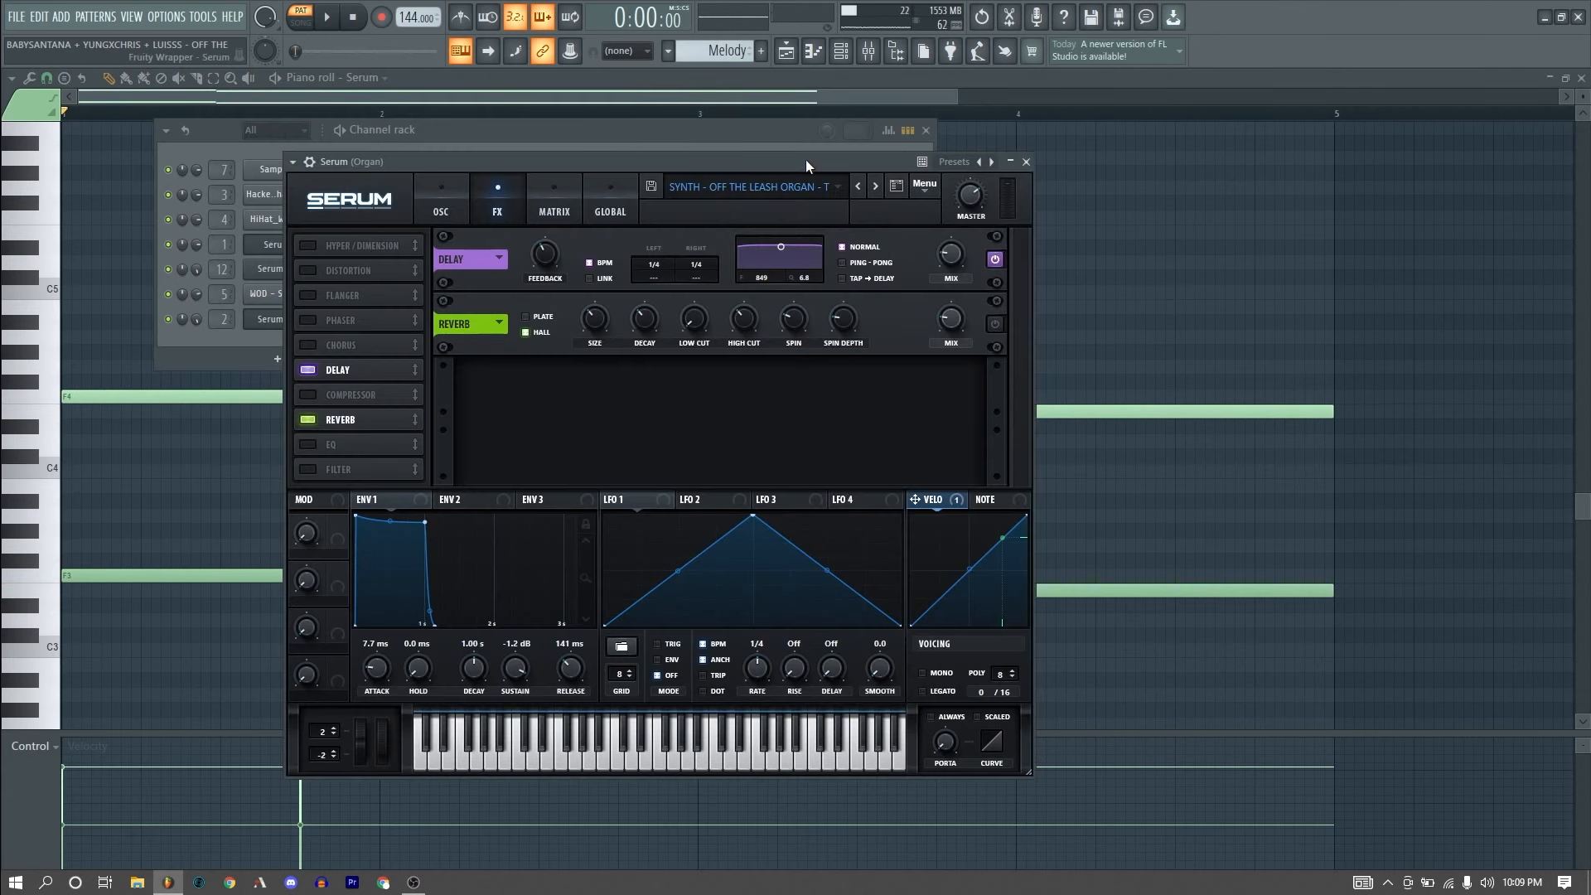
{"action": "left_click", "coordinate": [996, 323]}
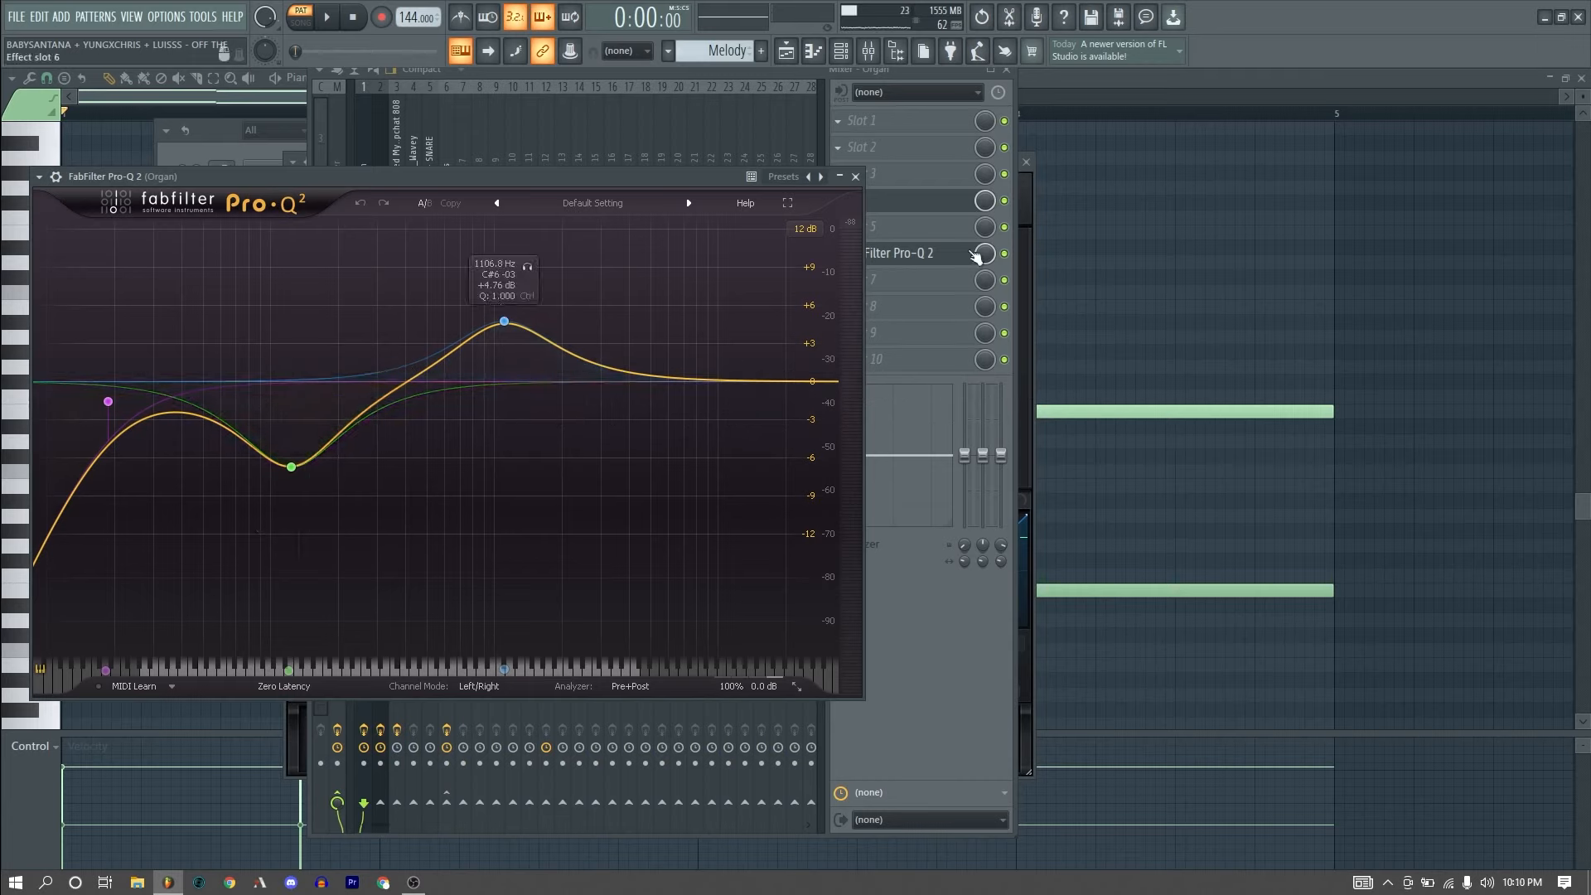
{"action": "left_click", "coordinate": [1012, 263]}
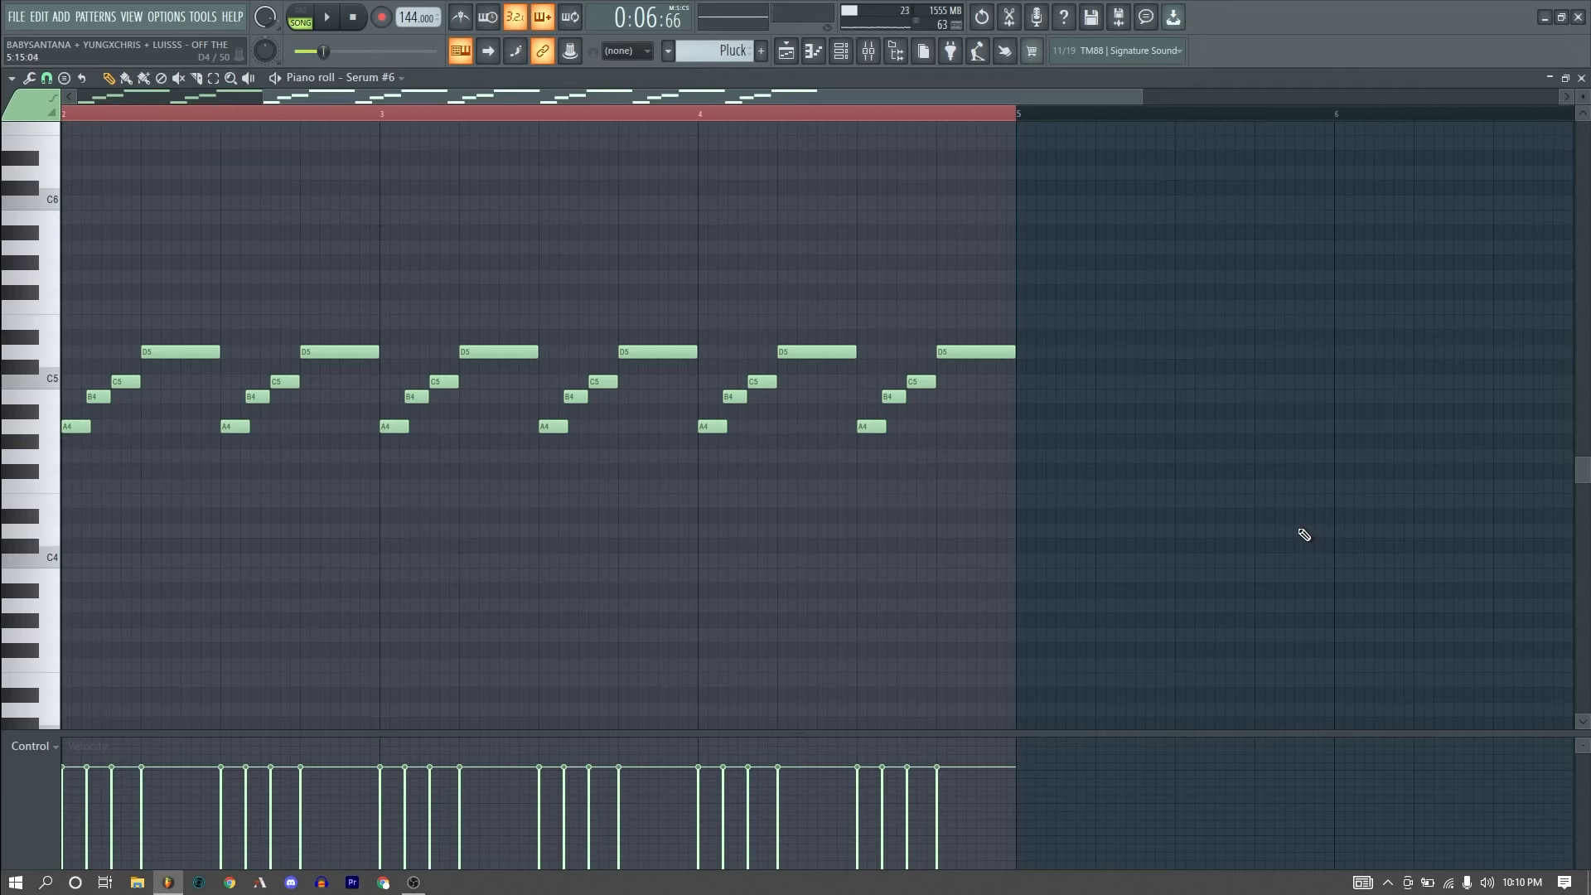
Step: Listen to the Pluck pattern and stop playback with its Serum patch open
{"action": "key", "text": "space"}
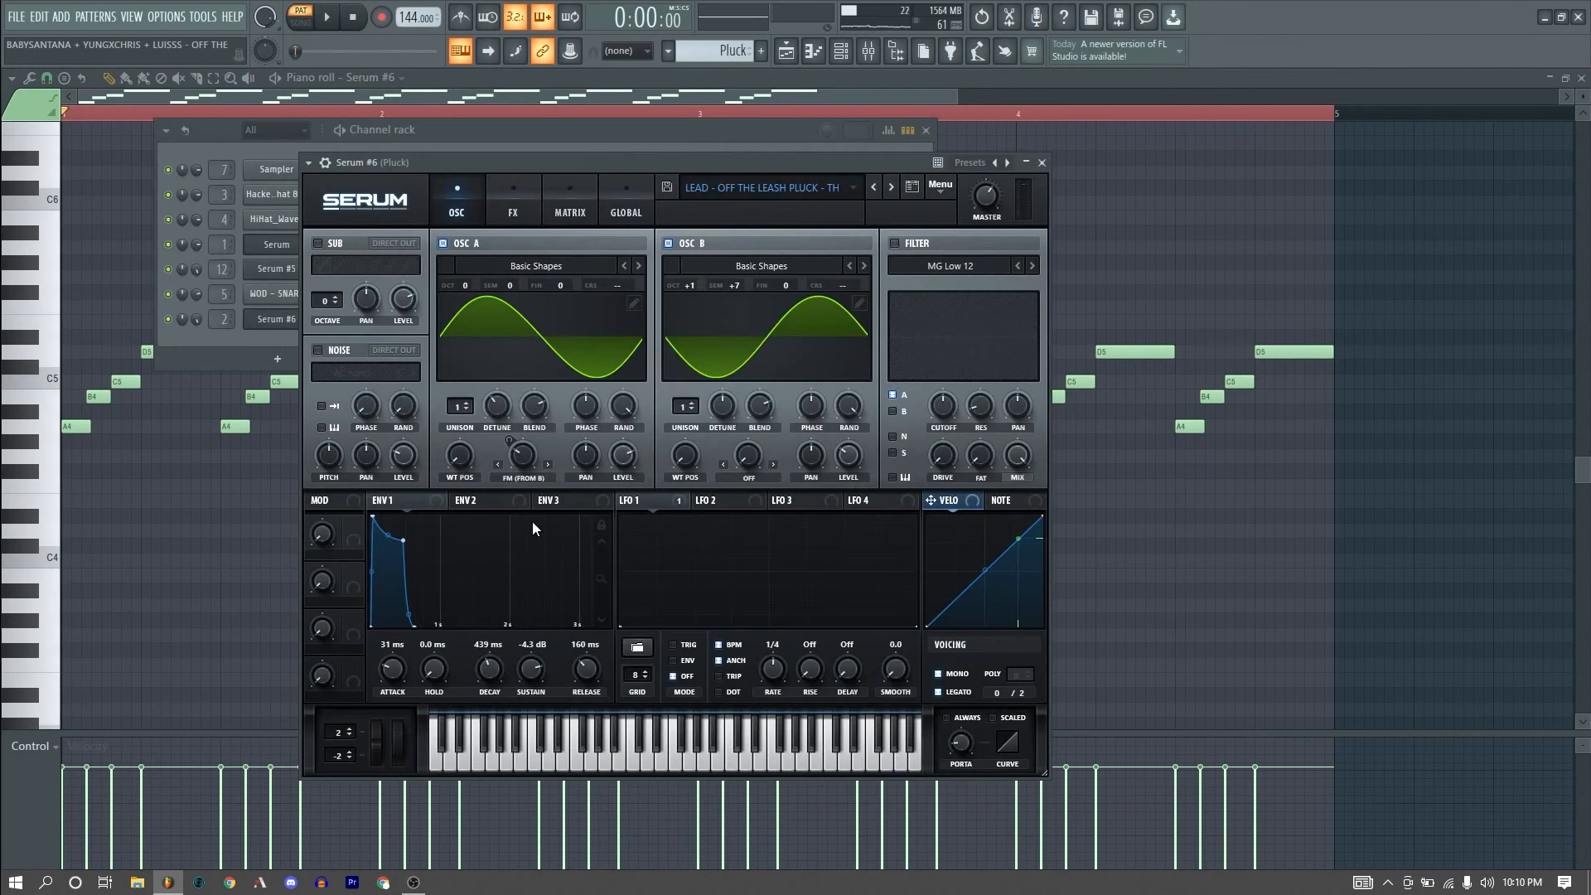
{"action": "key", "text": "space"}
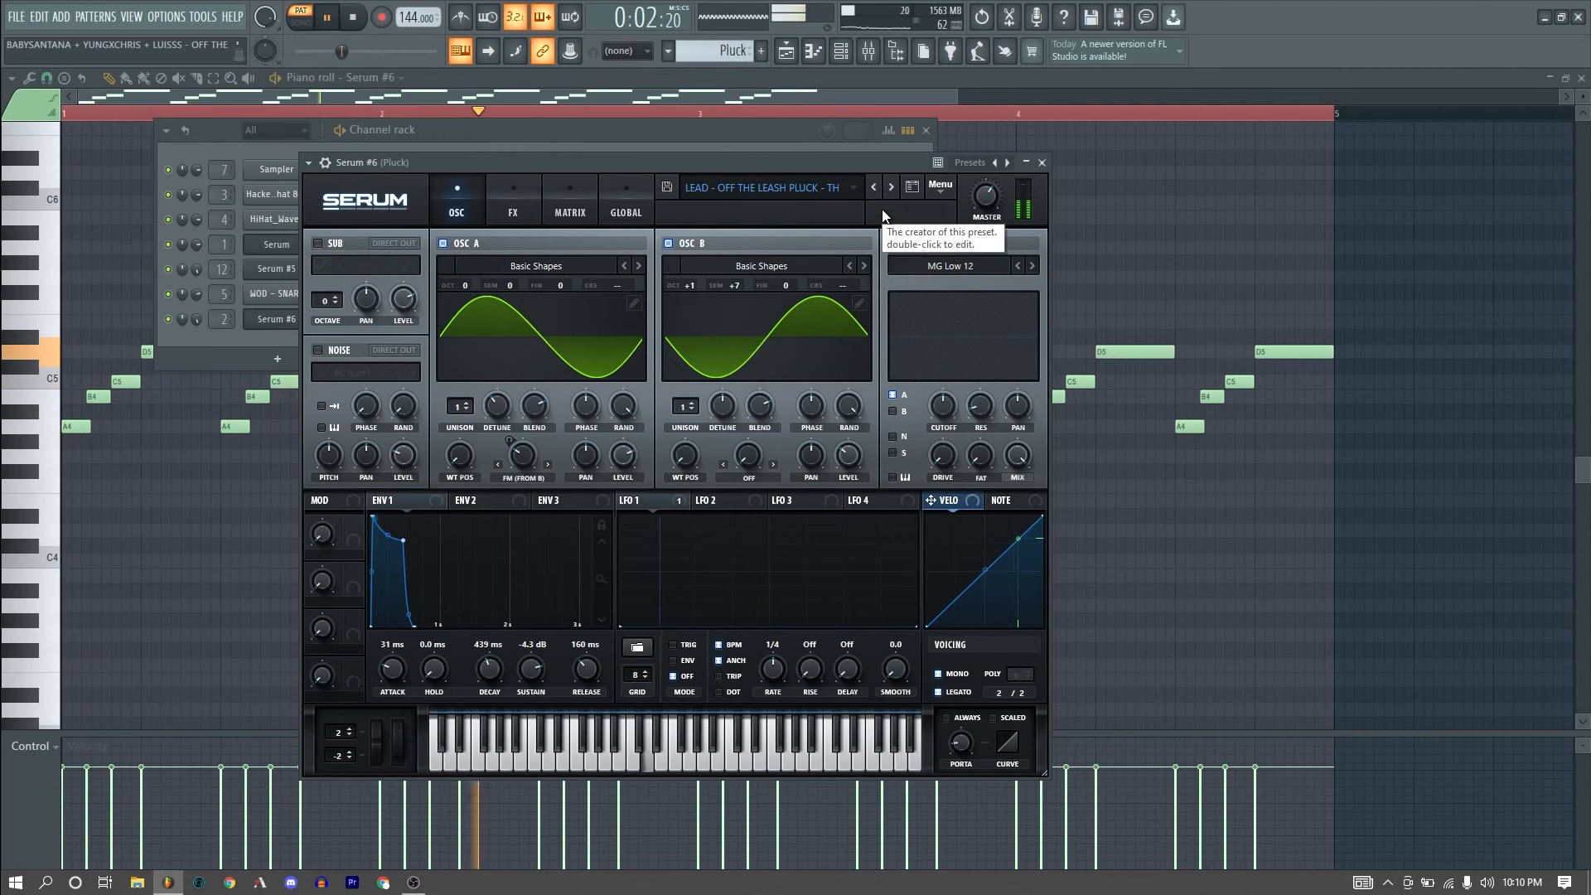
{"action": "key", "text": "space"}
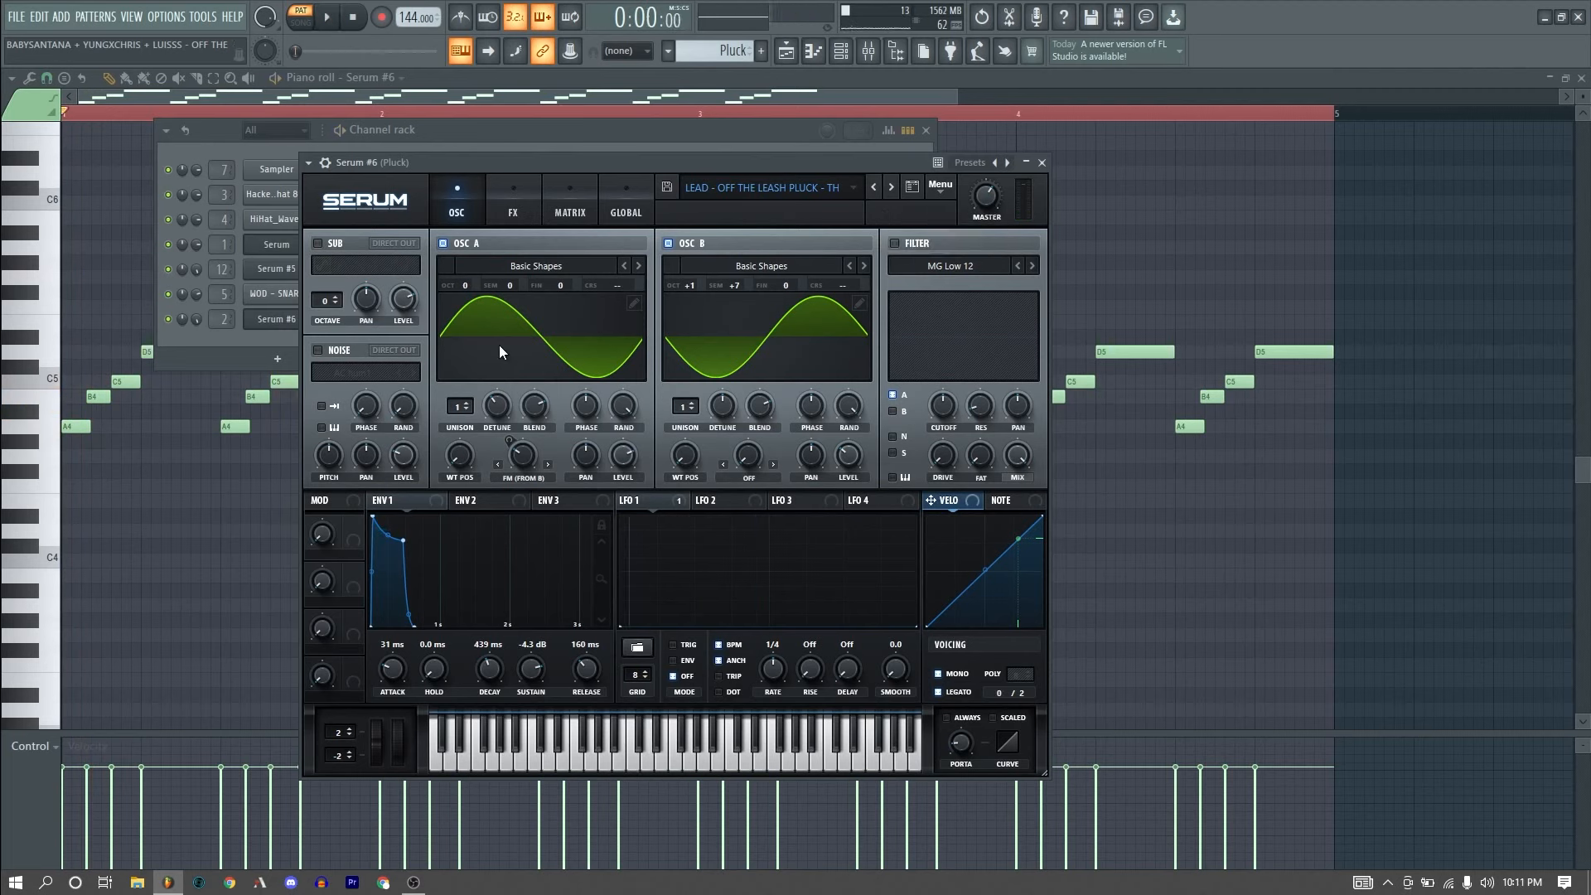
Step: Set oscillator B's level to 31% in the Pluck Serum patch
{"action": "left_click_drag", "start_coordinate": [594, 159], "coordinate": [600, 154]}
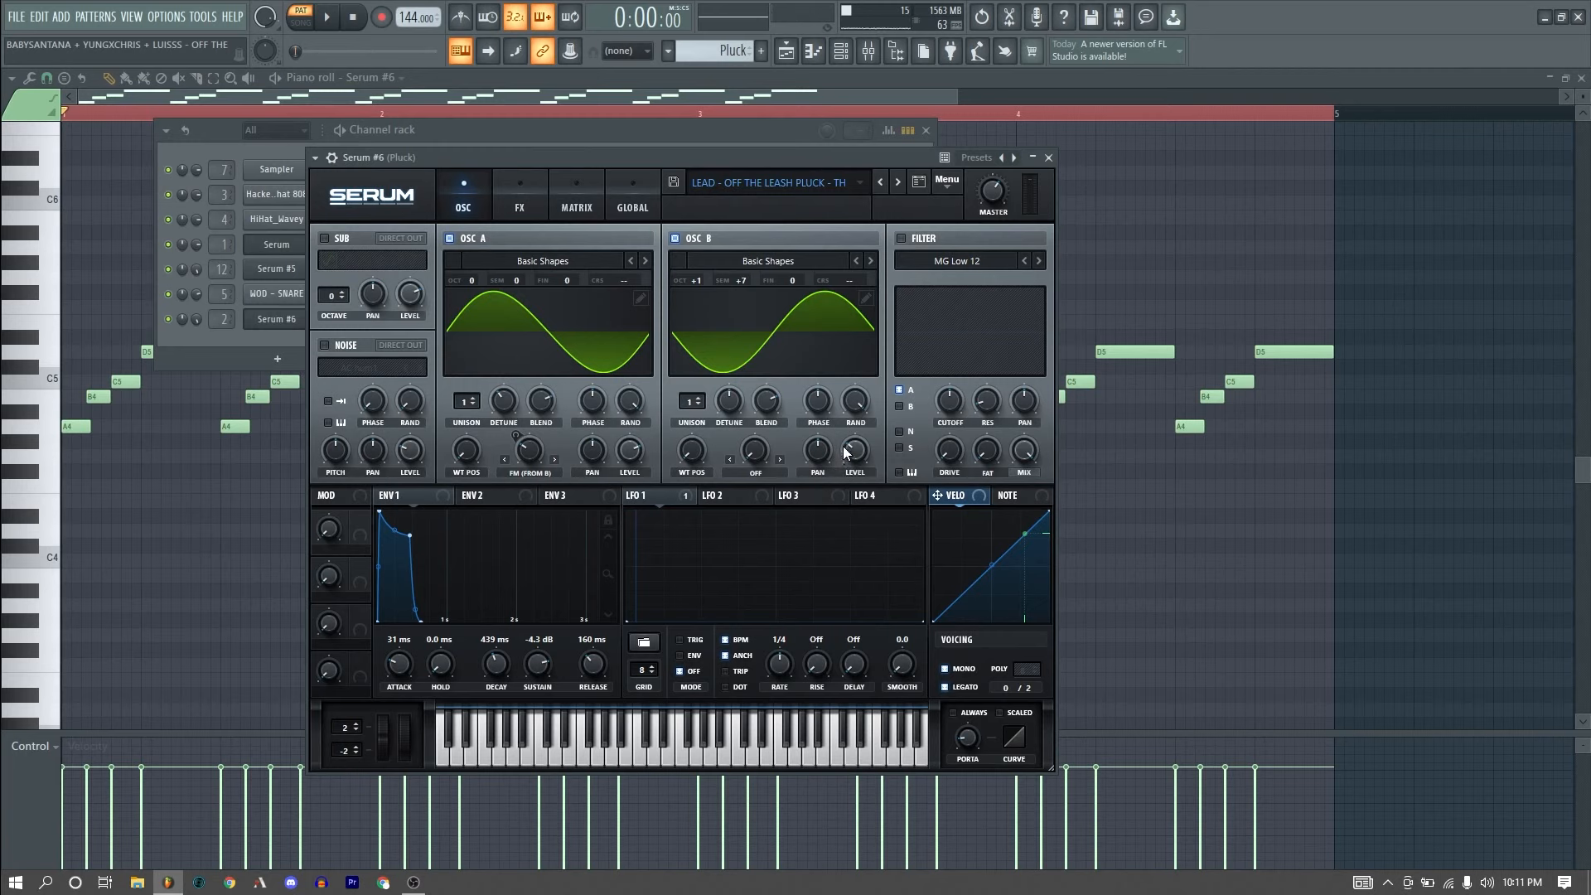
{"action": "left_click_drag", "start_coordinate": [855, 466], "coordinate": [848, 453]}
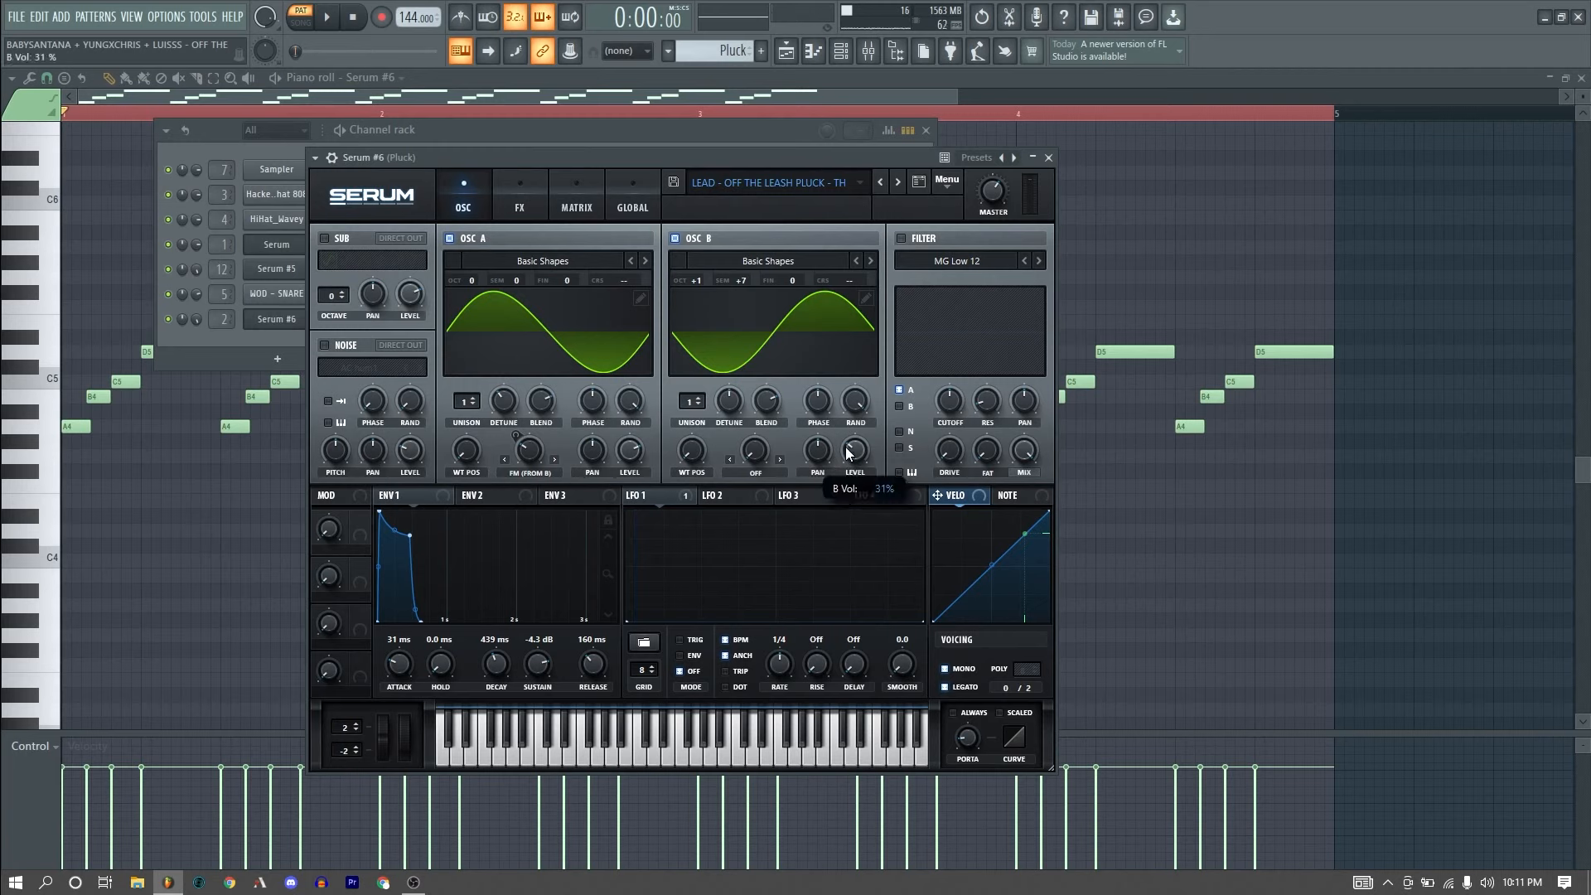
{"action": "left_click", "coordinate": [624, 457]}
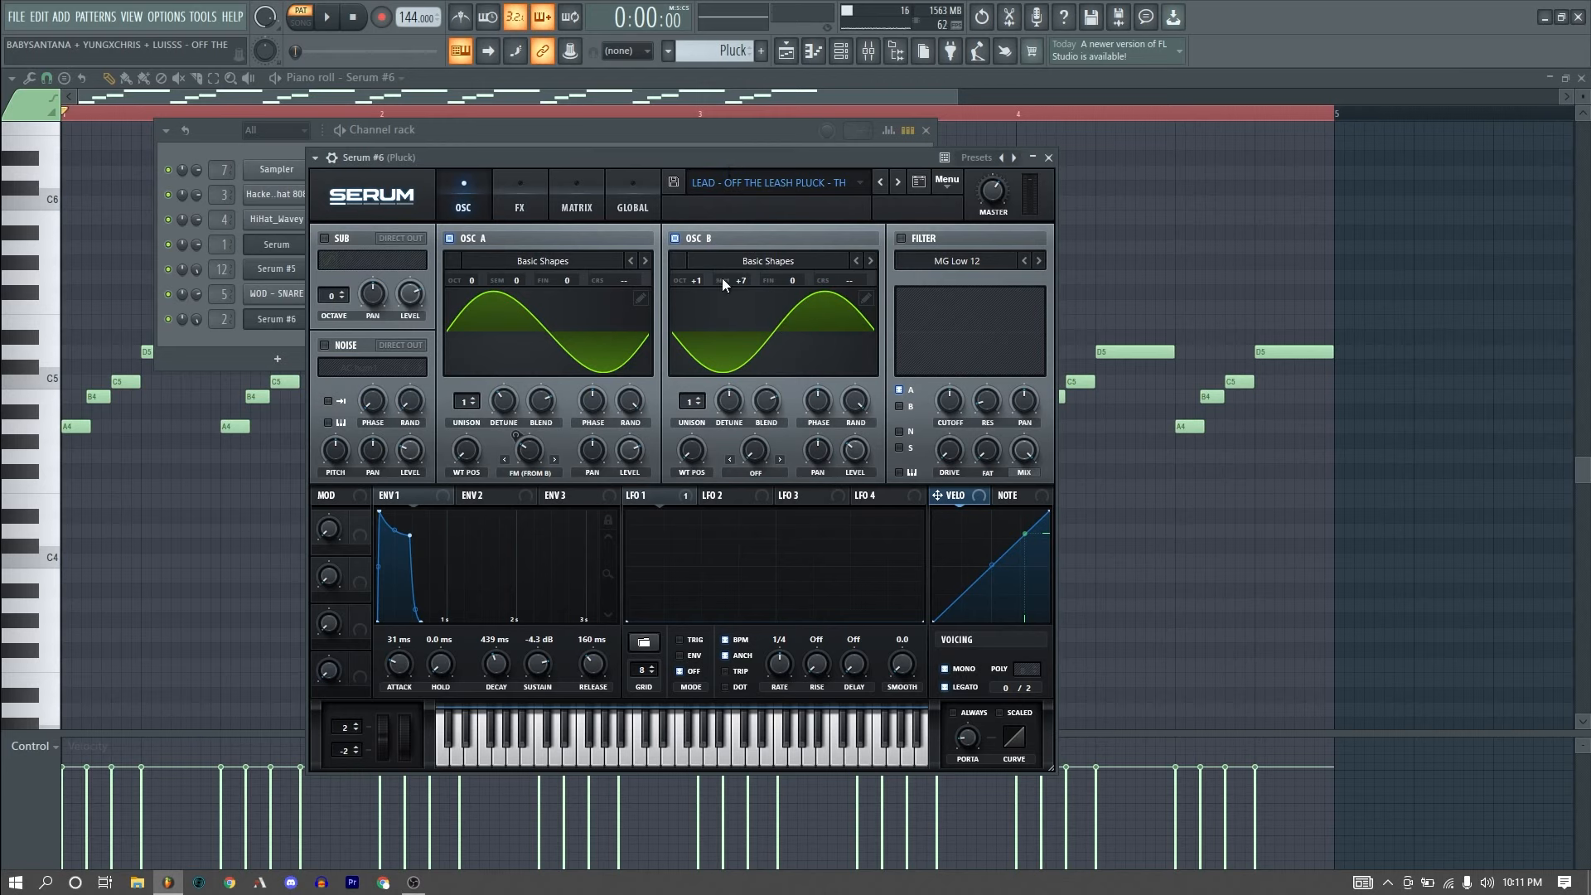
Step: Switch oscillators B and A off one at a time to hear each alone, restoring both in the Pluck patch
{"action": "left_click", "coordinate": [675, 238]}
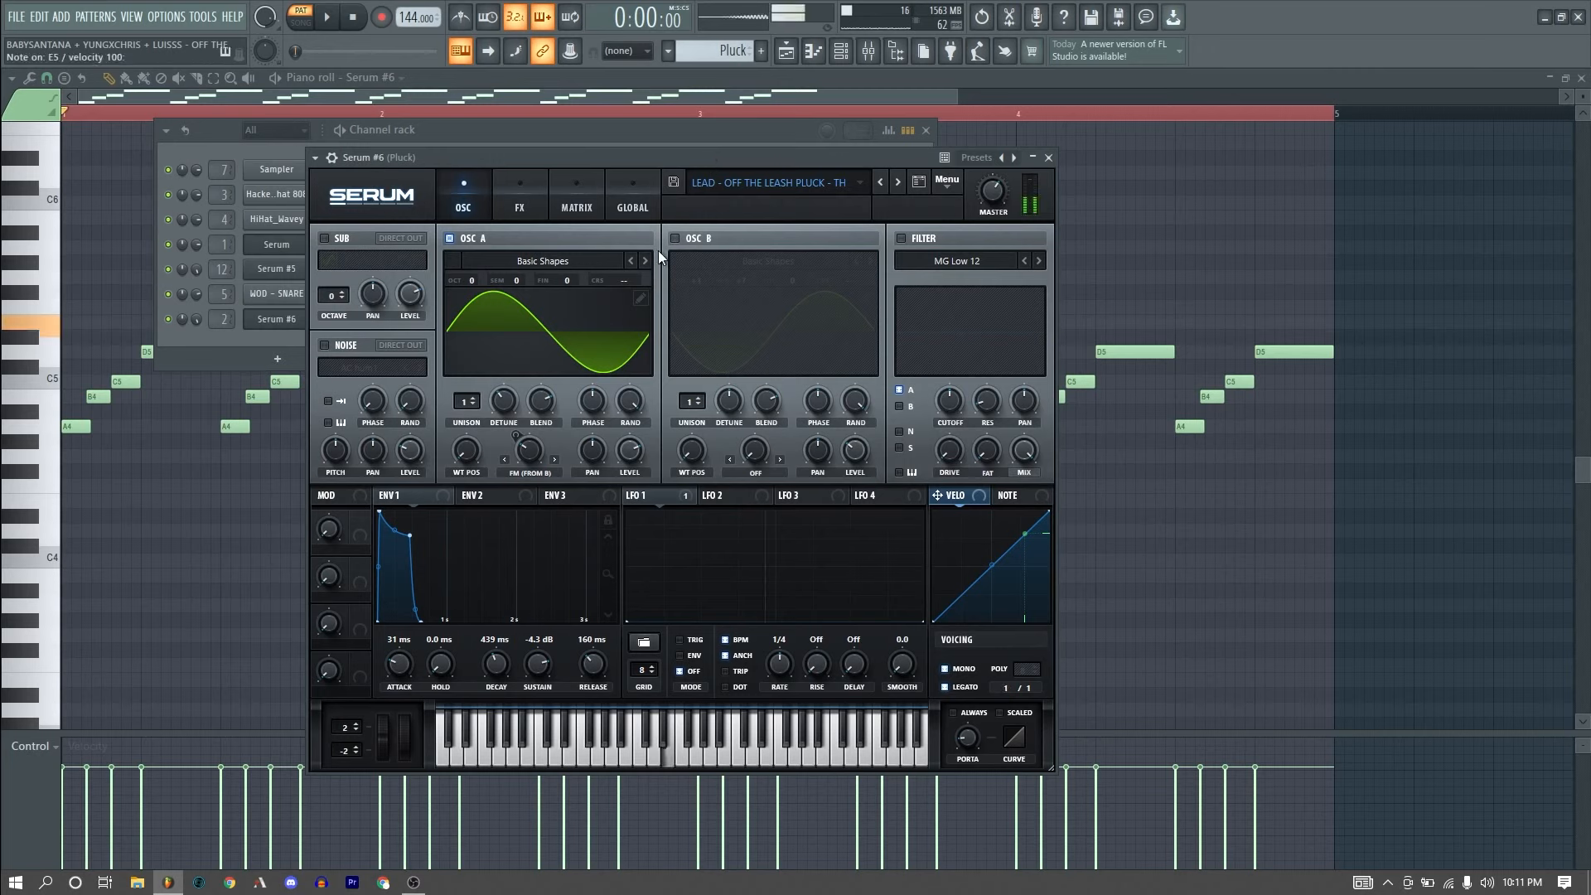
{"action": "left_click", "coordinate": [678, 240]}
{"action": "left_click", "coordinate": [484, 237]}
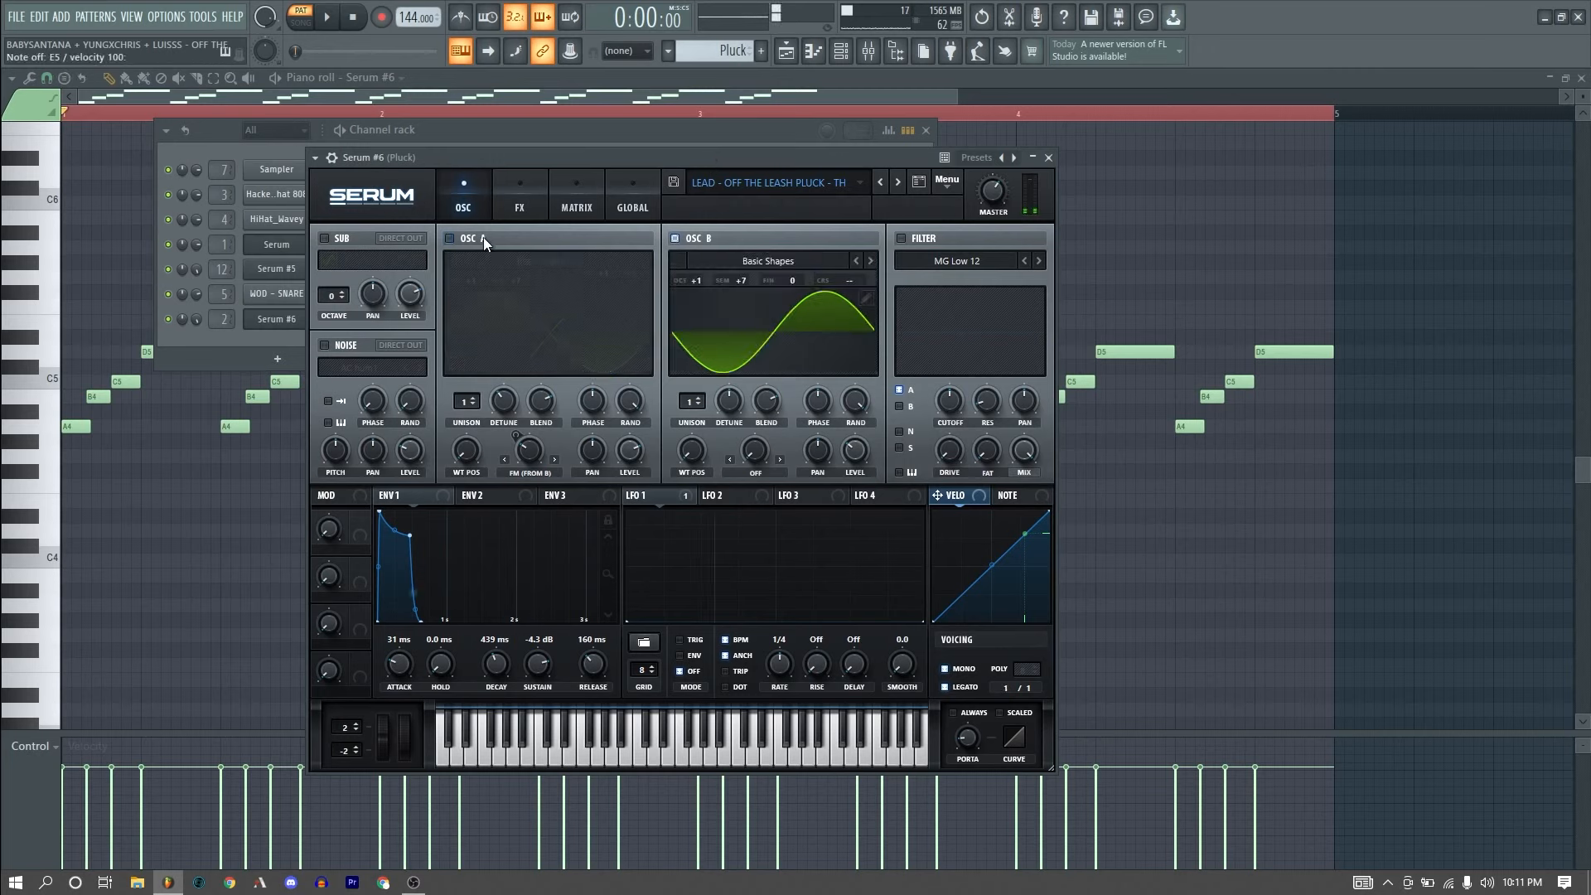
{"action": "left_click", "coordinate": [484, 237]}
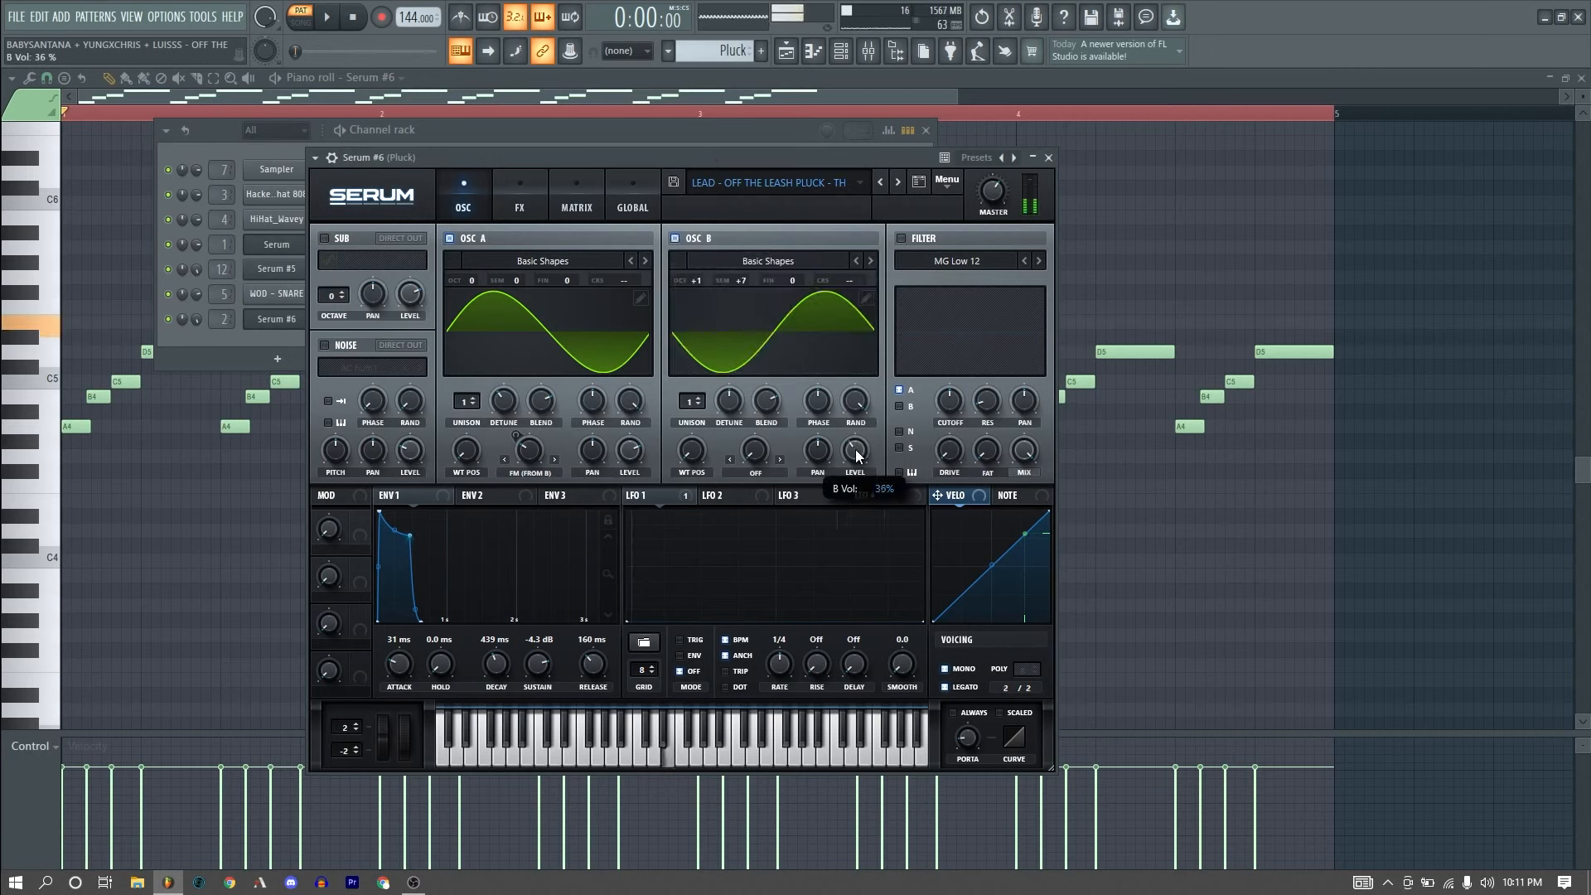
Step: Adjust oscillator B's level and compare its semitone tuning at 0, restoring it to +7
{"action": "left_click_drag", "start_coordinate": [857, 451], "coordinate": [855, 456]}
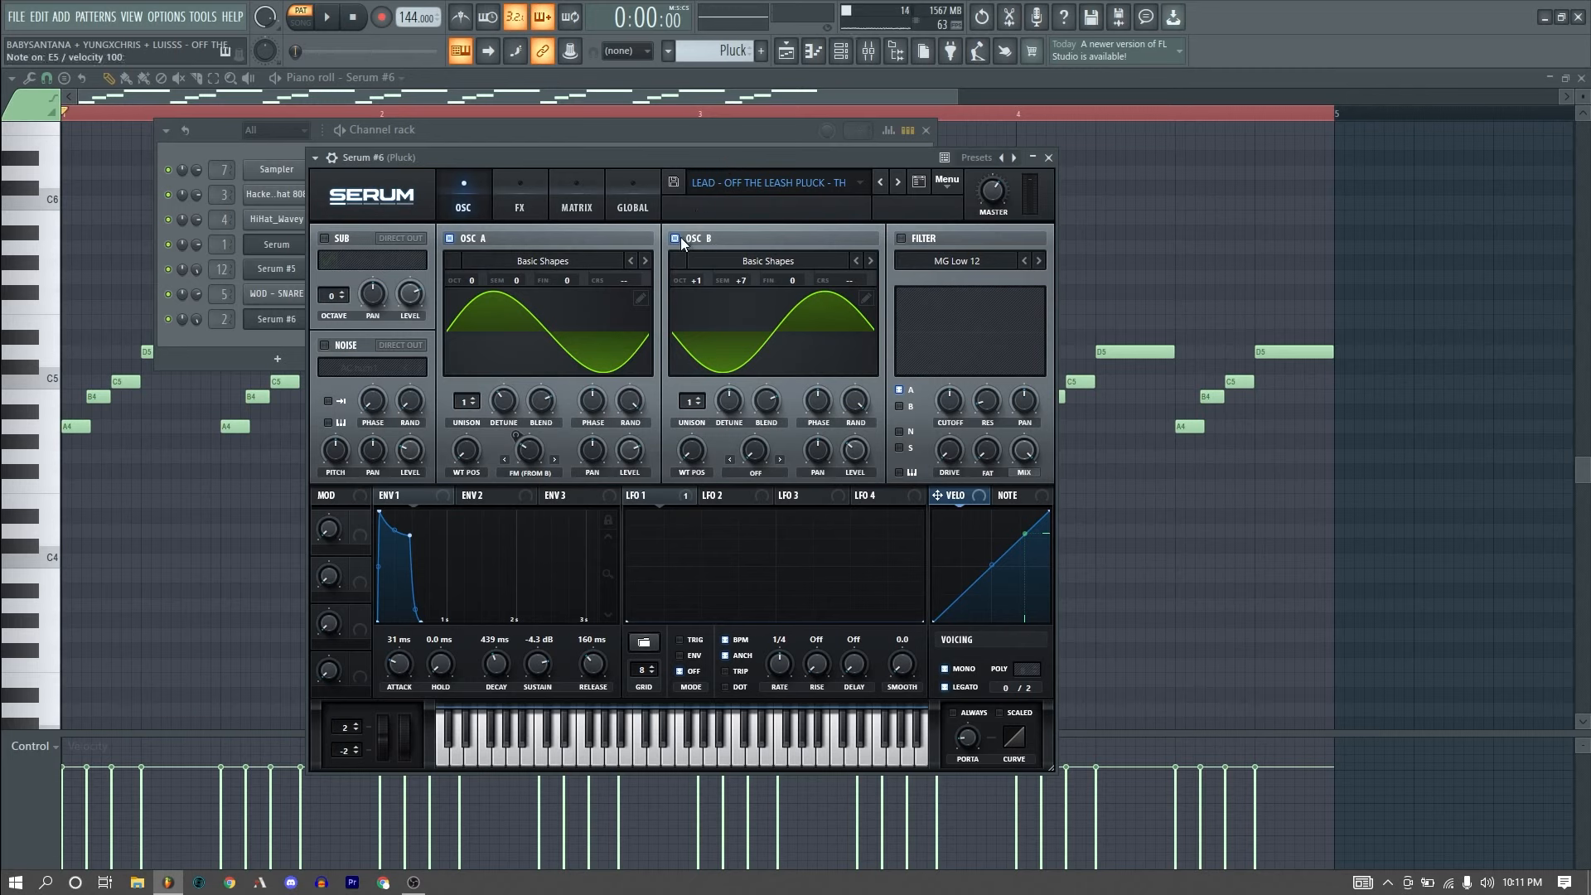
{"action": "left_click_drag", "start_coordinate": [750, 276], "coordinate": [744, 338]}
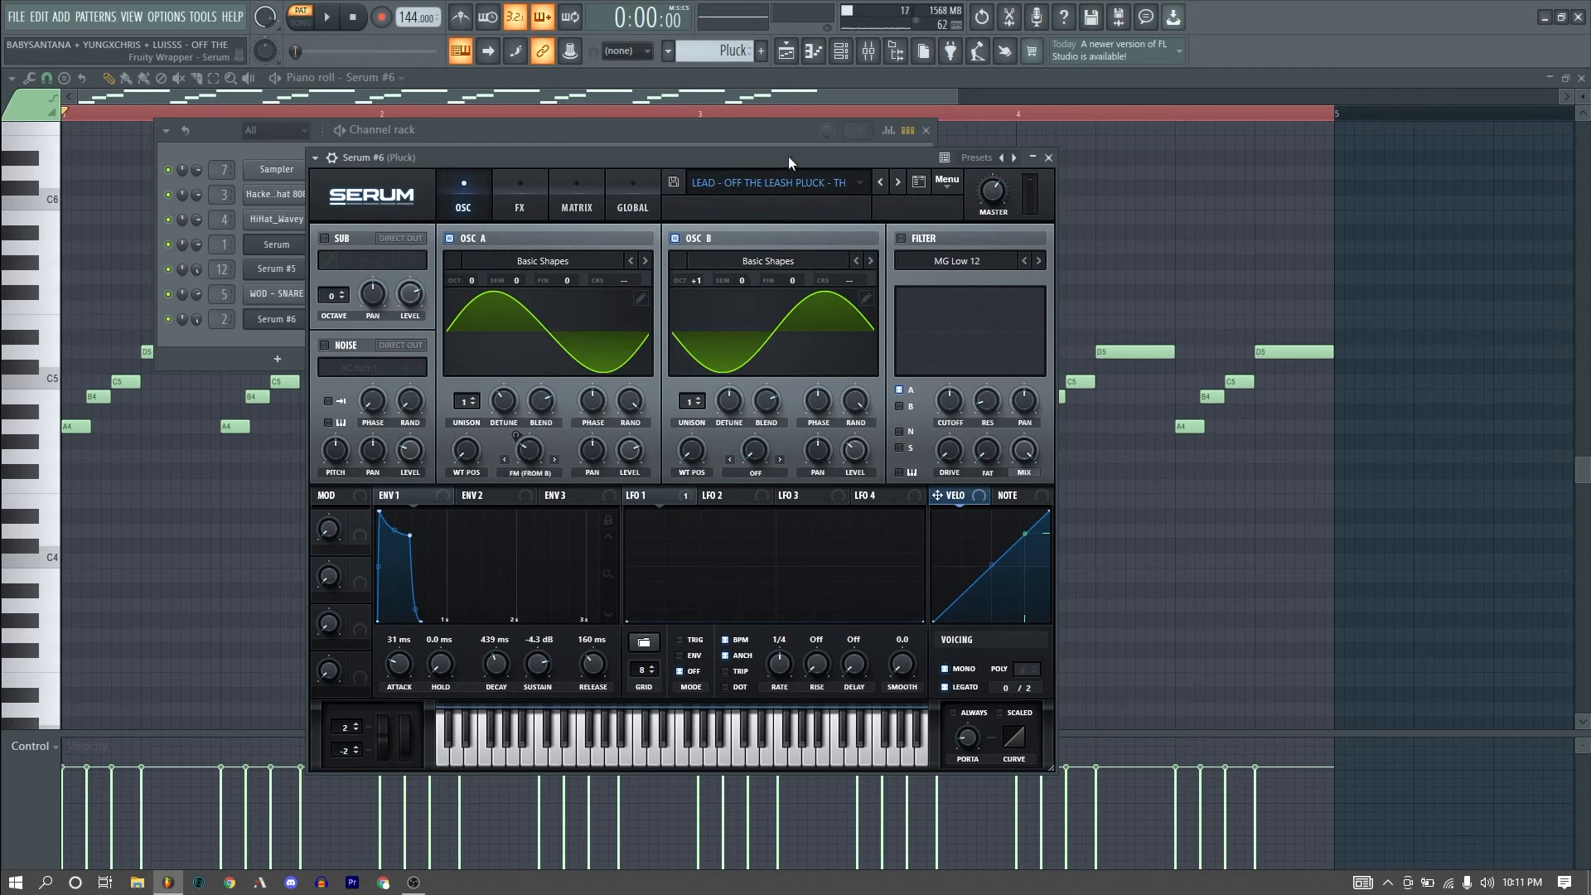
{"action": "left_click_drag", "start_coordinate": [749, 280], "coordinate": [751, 249]}
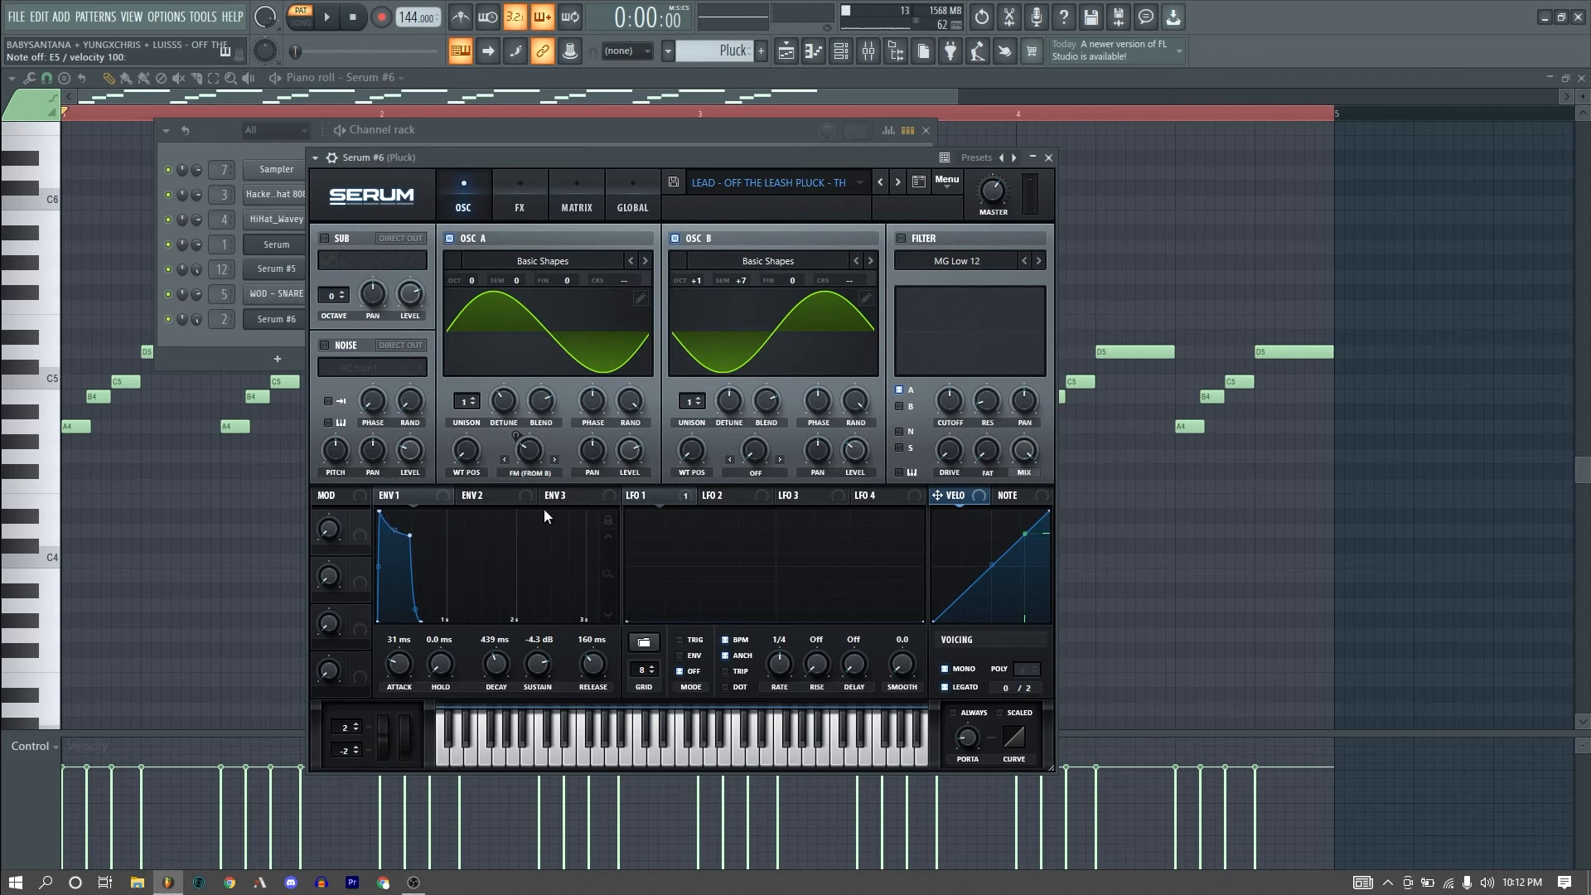
Step: Turn on Distortion and Chorus in the Pluck Serum patch, comparing the sound with Chorus bypassed
{"action": "left_click", "coordinate": [520, 199]}
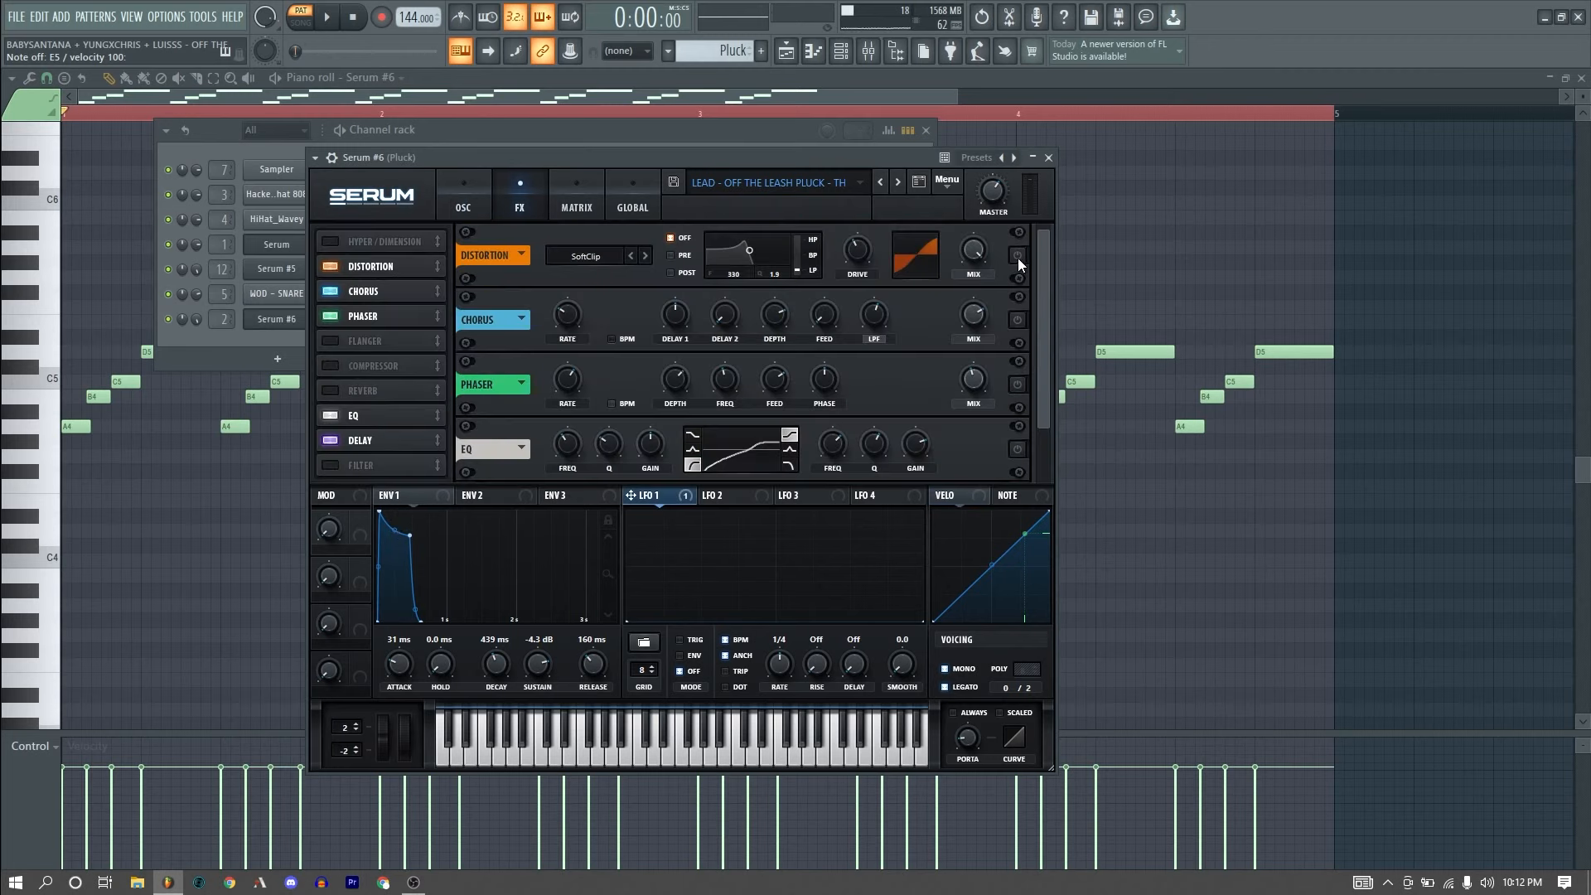
{"action": "left_click", "coordinate": [1018, 256]}
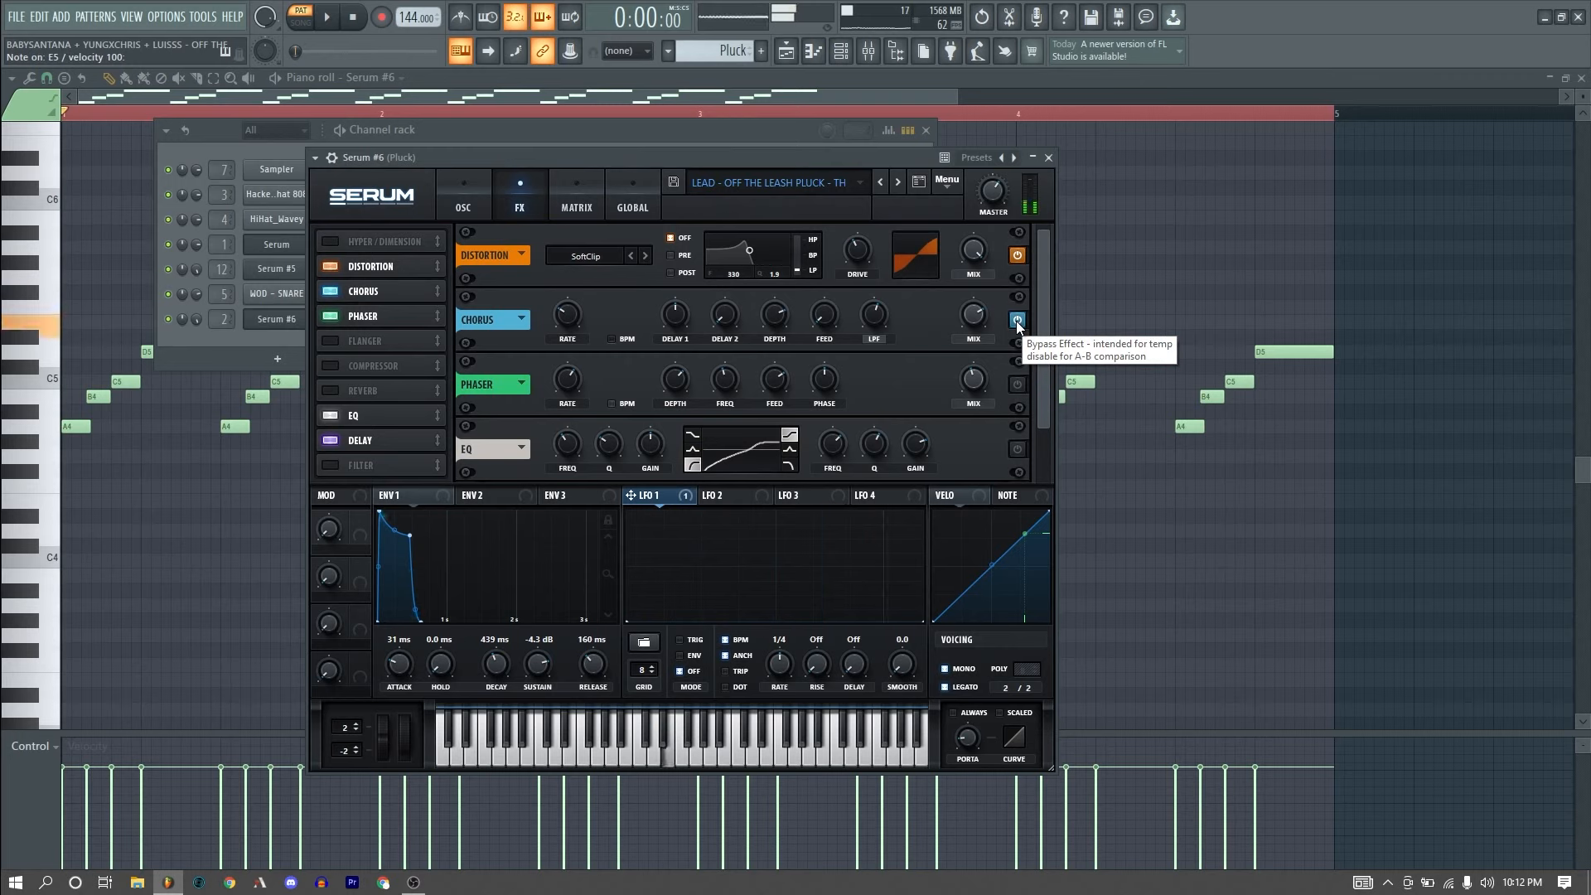
{"action": "left_click", "coordinate": [1018, 322]}
{"action": "left_click", "coordinate": [1018, 321]}
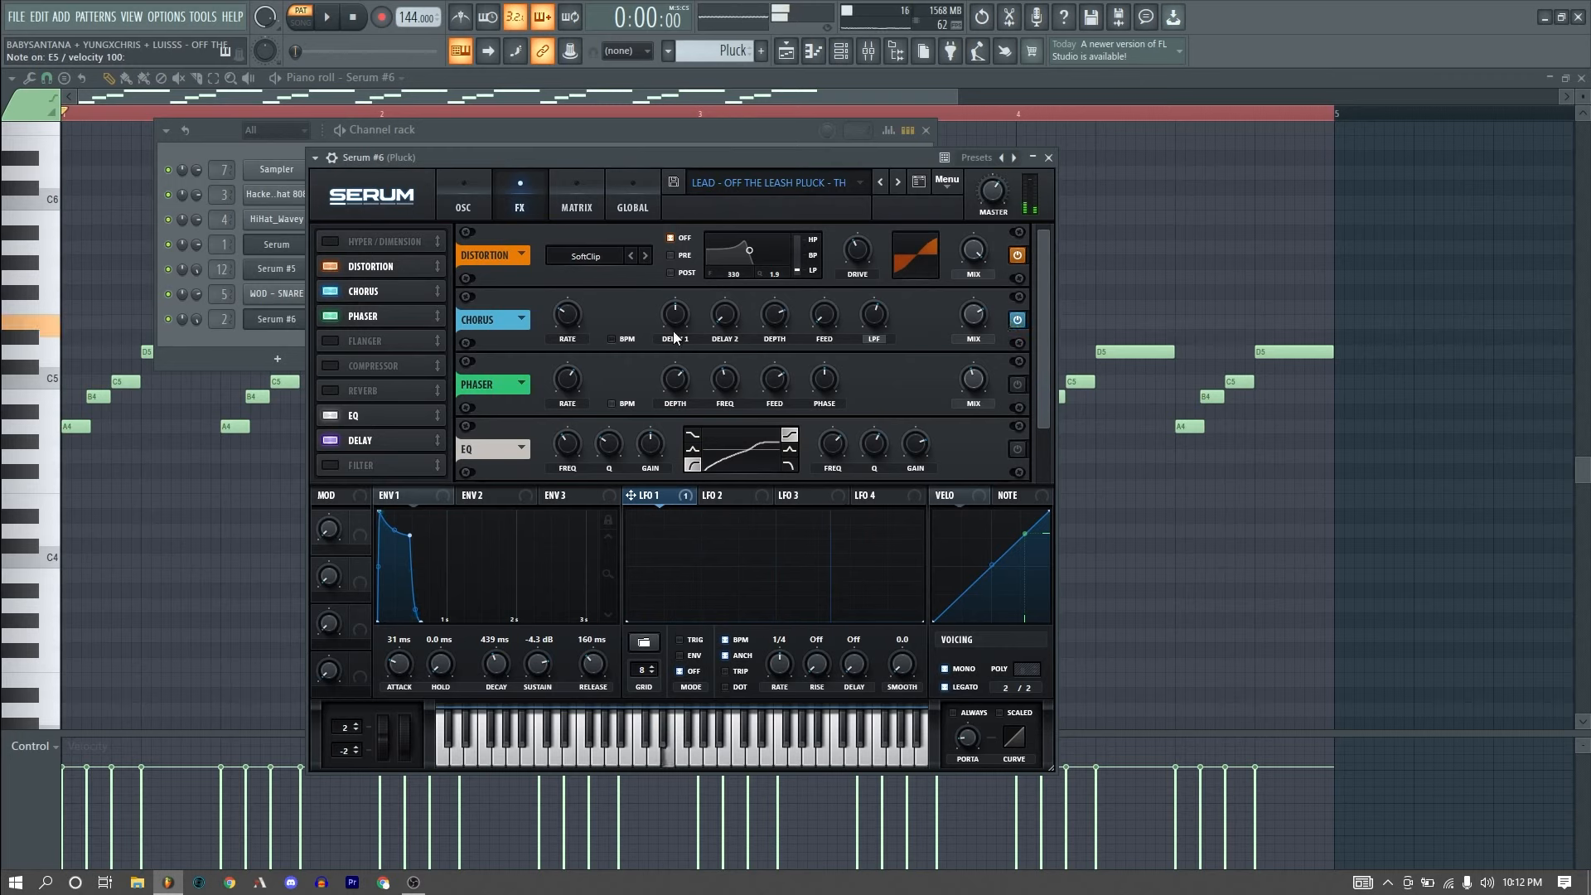
{"action": "mouse_move", "coordinate": [571, 325]}
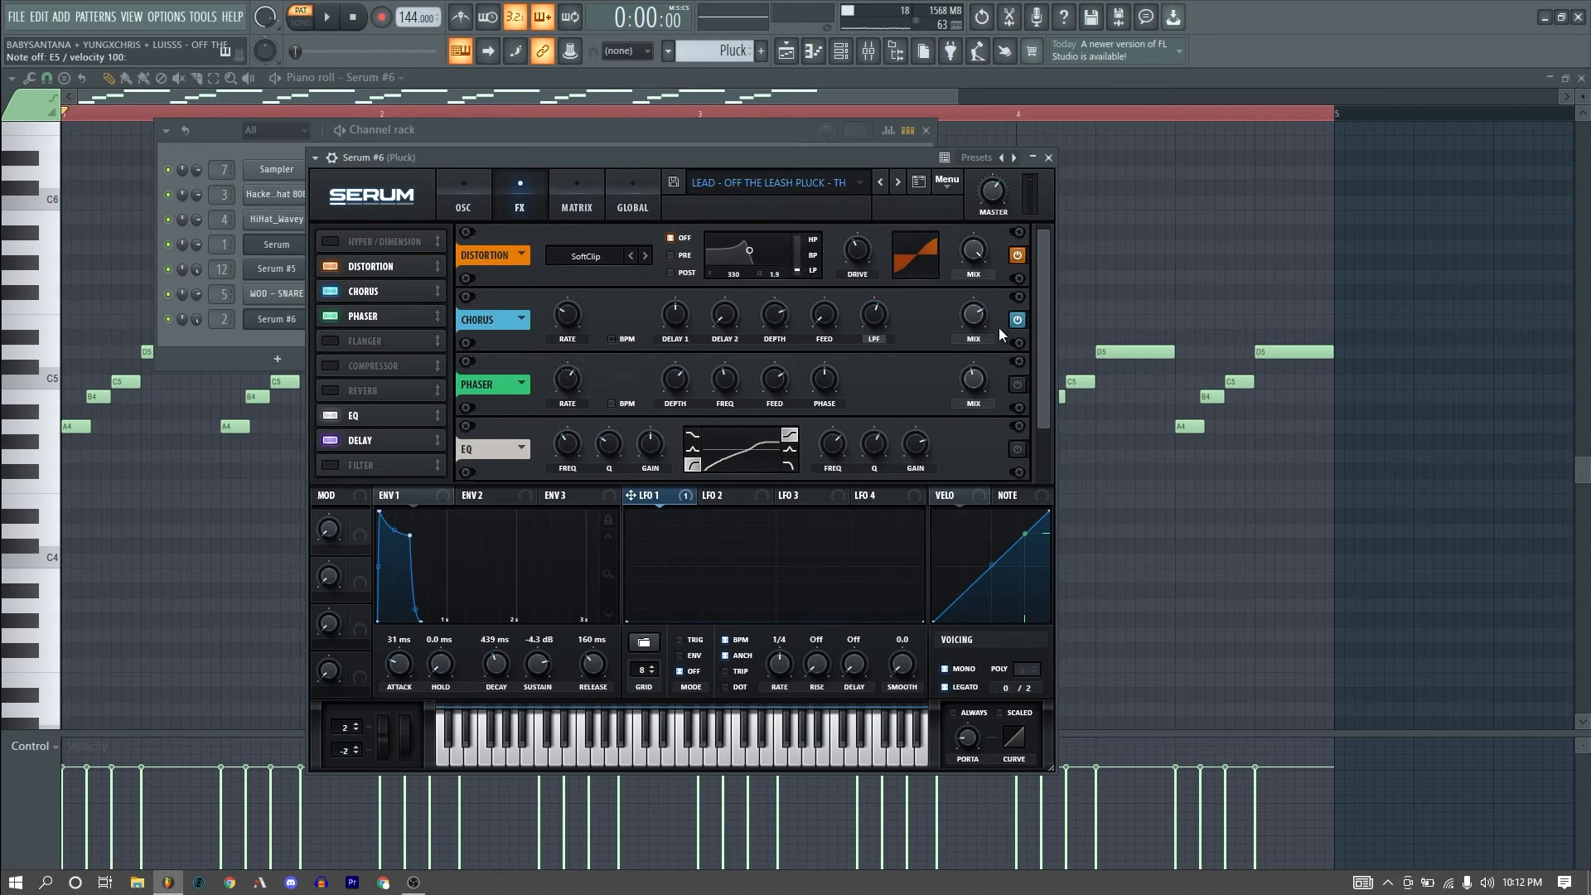
{"action": "mouse_move", "coordinate": [981, 314]}
Step: Turn on the Phaser, EQ and Delay effects in the Pluck Serum patch, sounding test notes between them
{"action": "left_click", "coordinate": [1016, 384]}
{"action": "mouse_move", "coordinate": [979, 390]}
{"action": "left_click_drag", "start_coordinate": [1046, 384], "coordinate": [1042, 394]}
{"action": "key", "text": "e"}
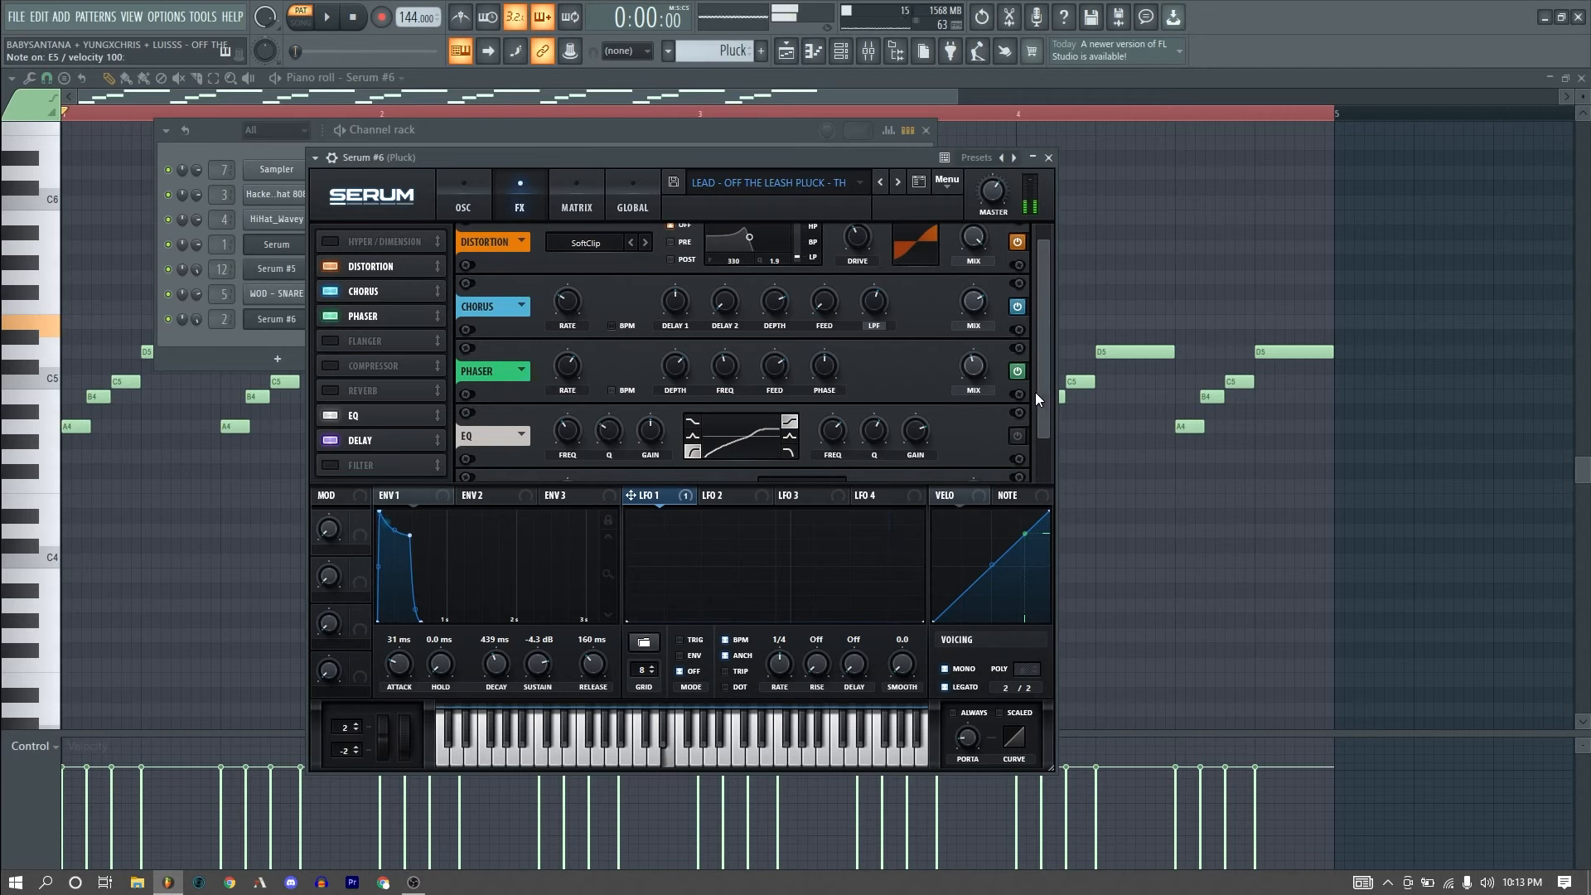
{"action": "left_click", "coordinate": [1017, 436]}
{"action": "scroll", "coordinate": [1046, 434], "scroll_direction": "down", "scroll_amount": 2}
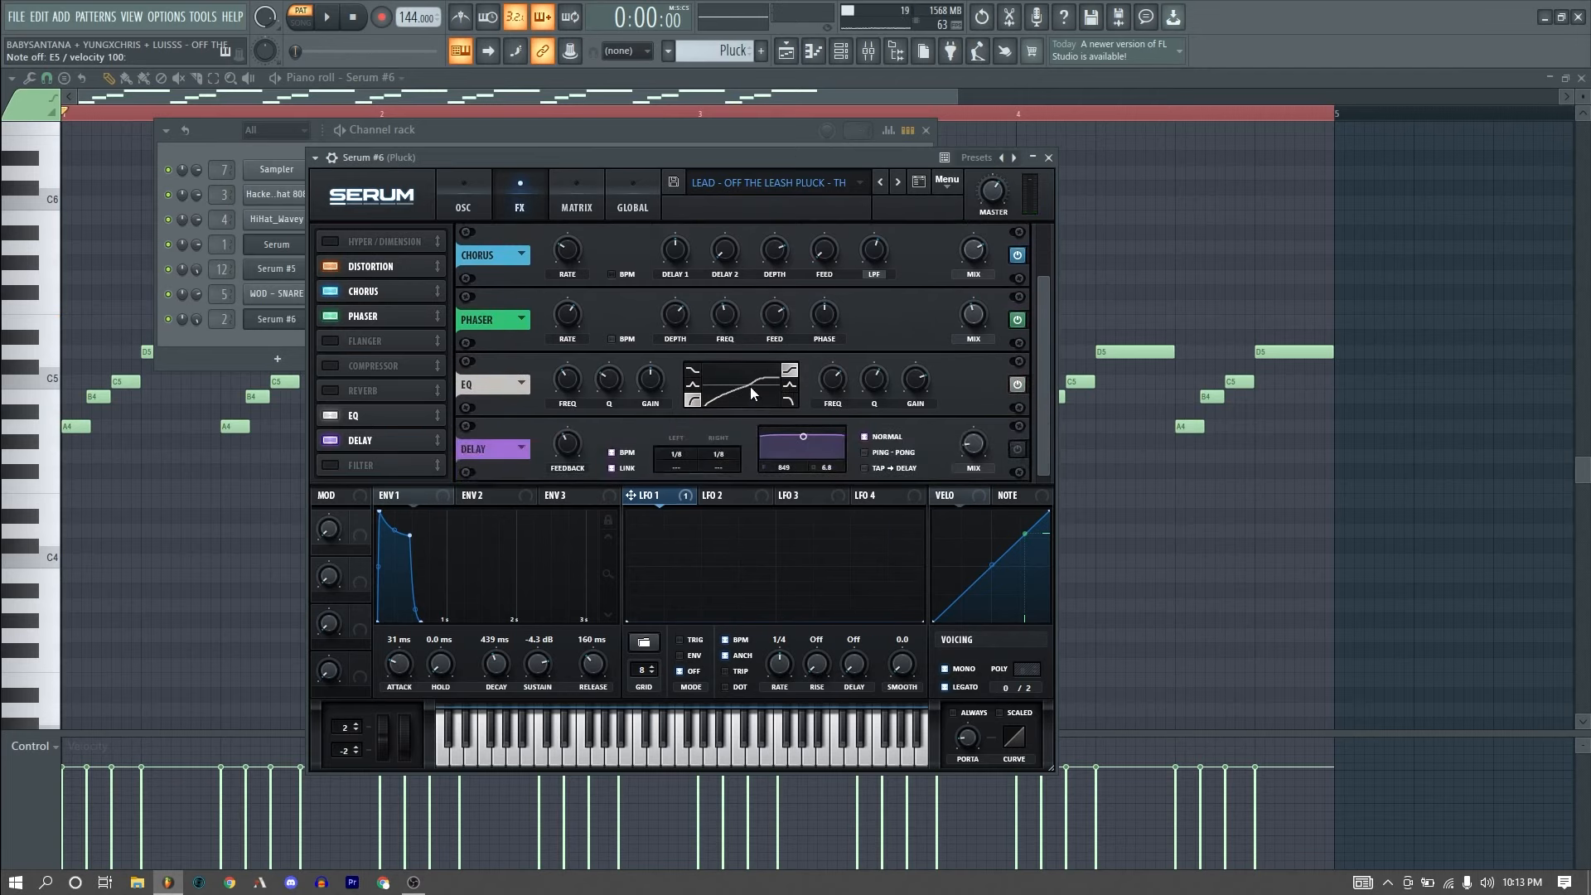
{"action": "key", "text": "e"}
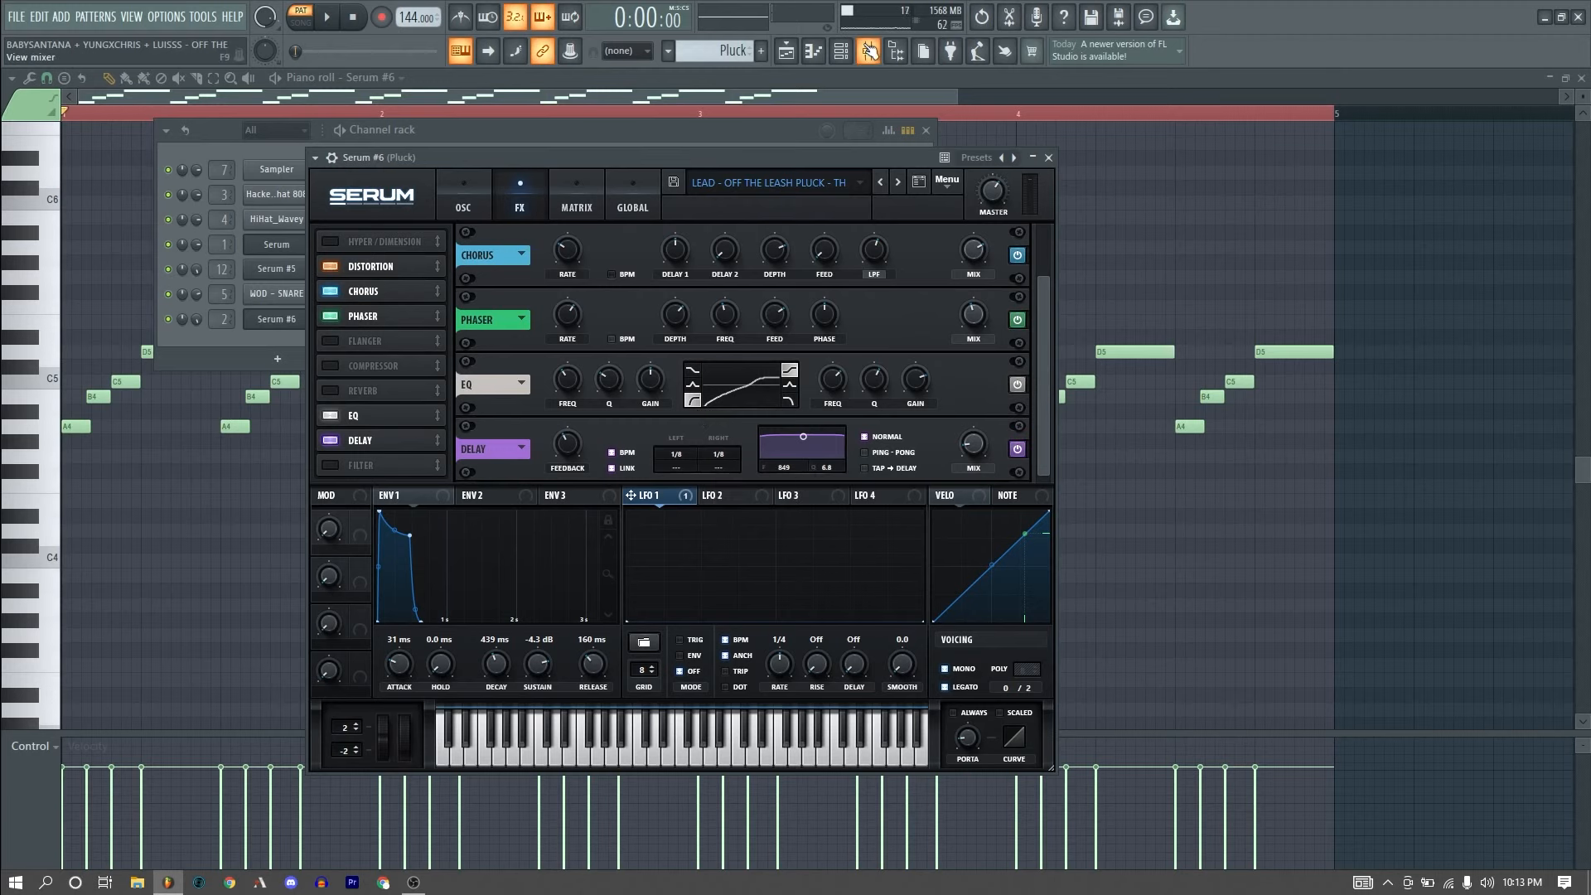
Step: Audition the Pluck with Sausage Fattener on its mixer track and open the first OTT compressor
{"action": "left_click", "coordinate": [870, 51]}
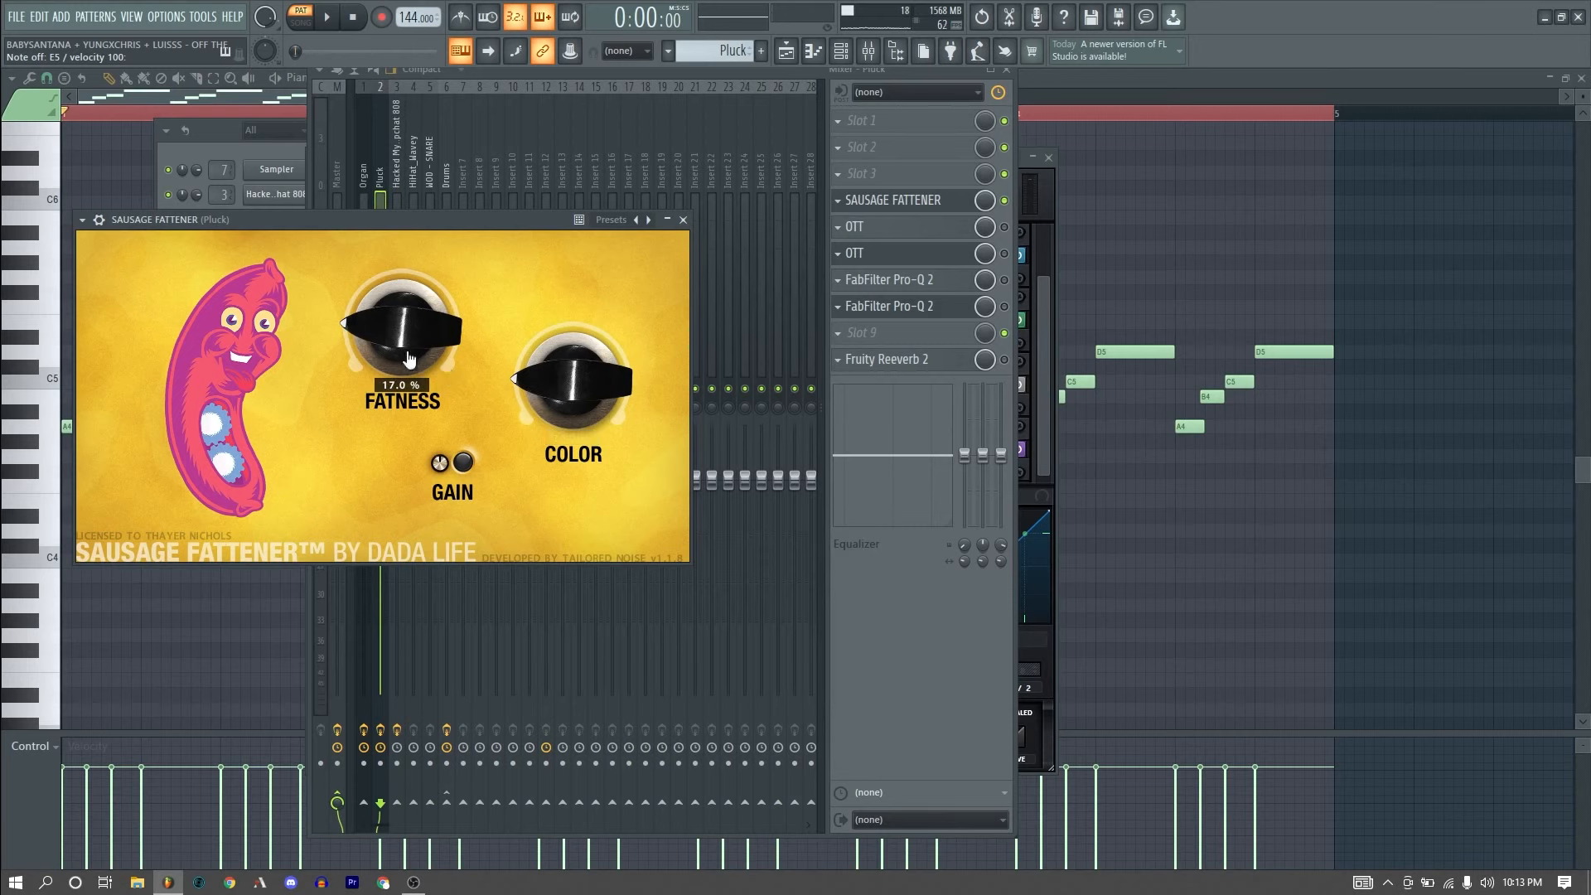
{"action": "key", "text": "c"}
{"action": "key", "text": "c"}
{"action": "left_click", "coordinate": [854, 227]}
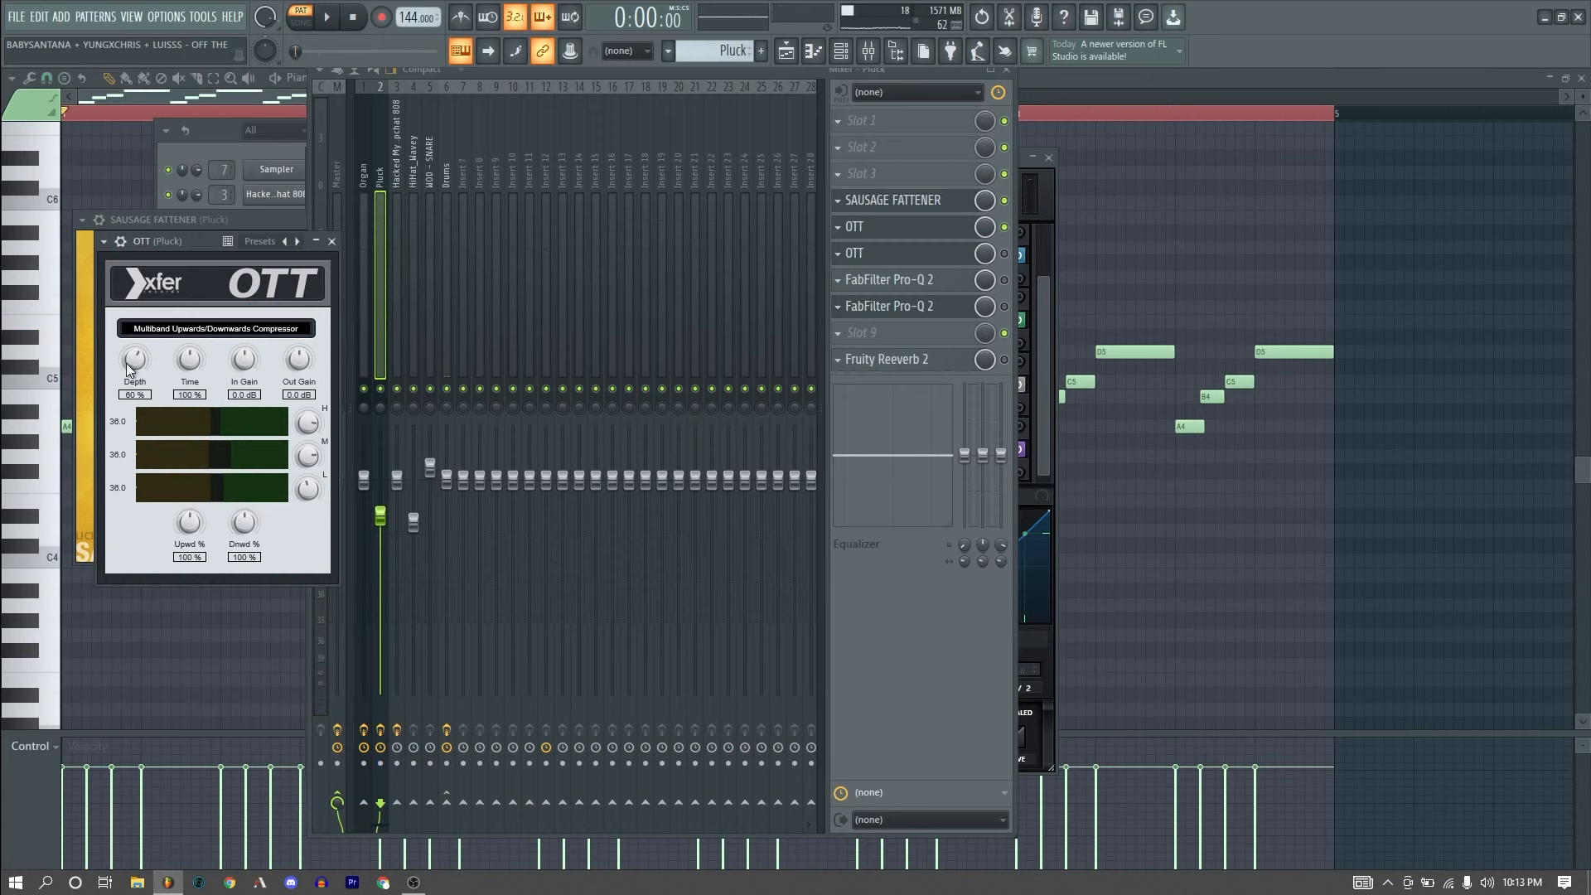
Step: Examine the Pluck track's OTT compressor and first FabFilter Pro-Q 2 curve while sounding test notes, and close that EQ
{"action": "left_click_drag", "start_coordinate": [194, 238], "coordinate": [345, 253]}
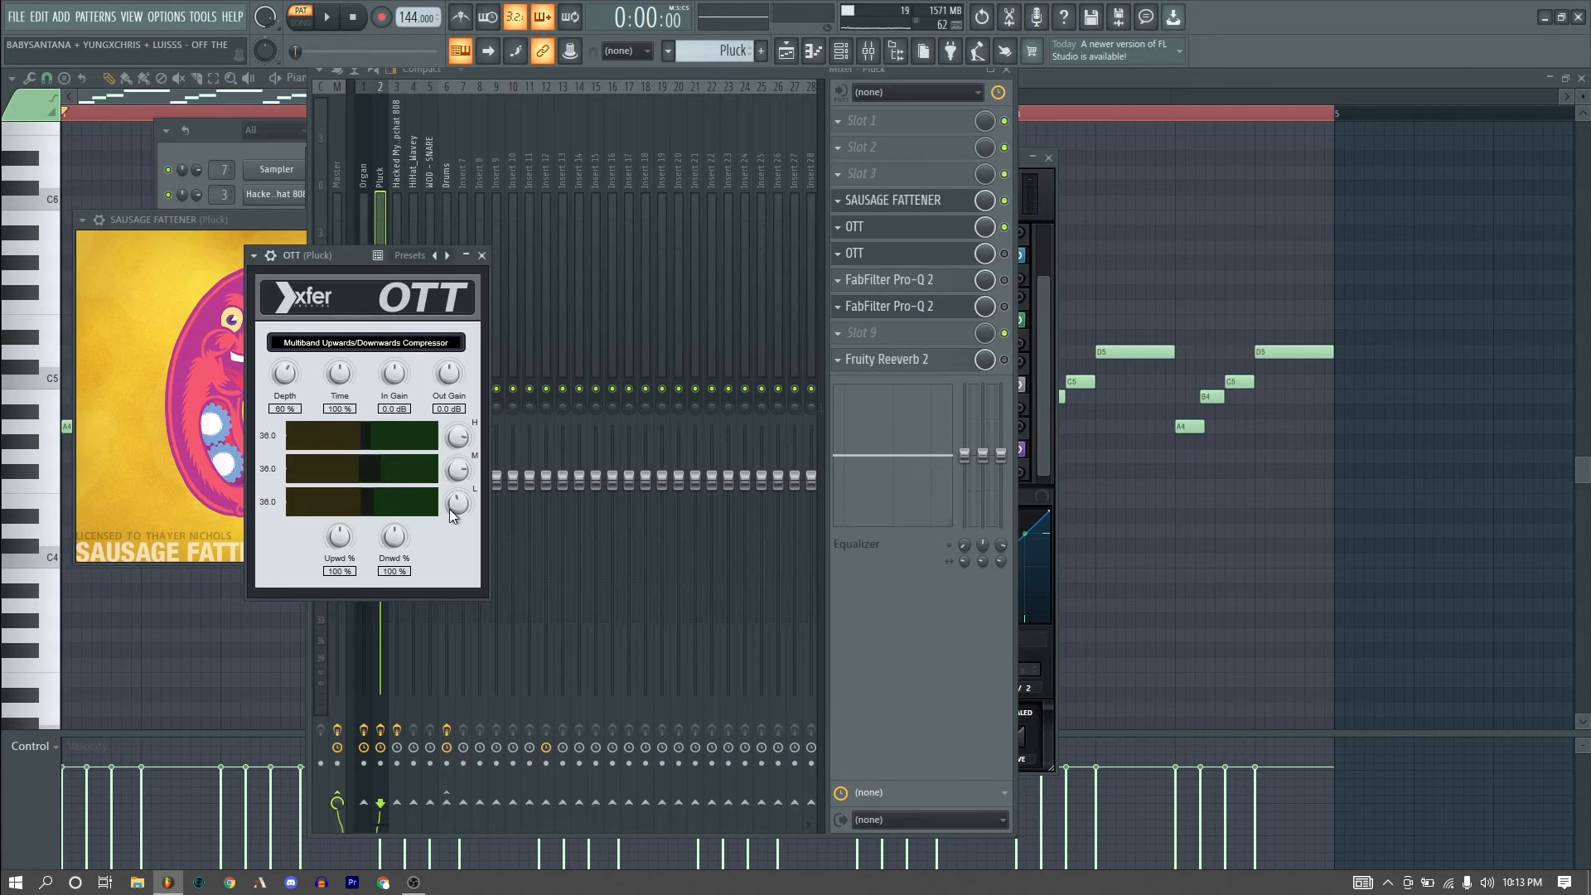
{"action": "key", "text": "e"}
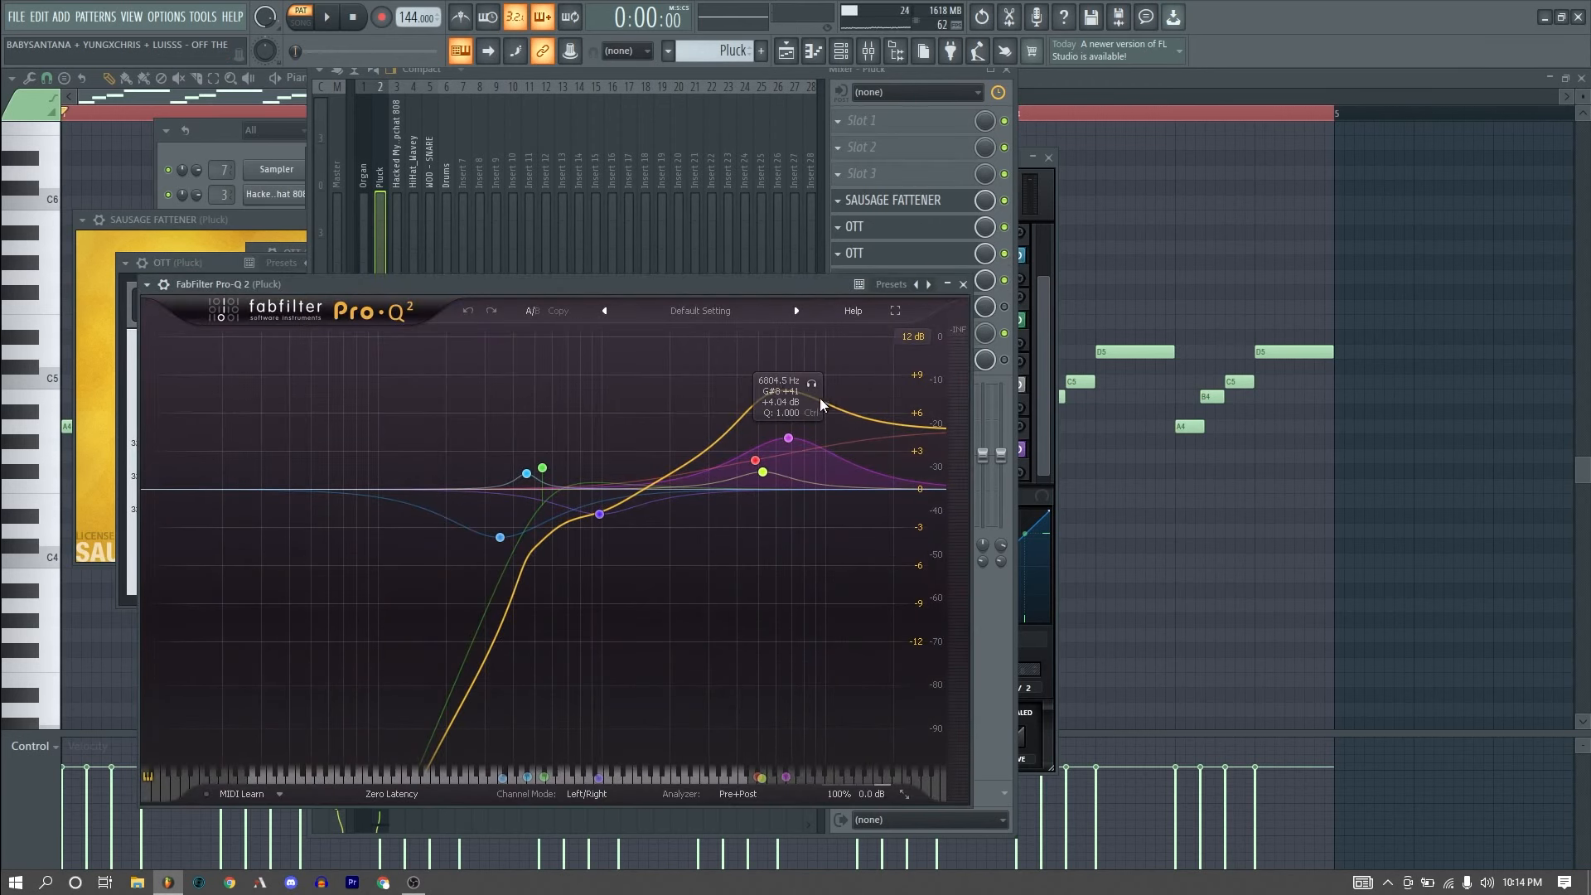
{"action": "left_click_drag", "start_coordinate": [794, 284], "coordinate": [820, 345]}
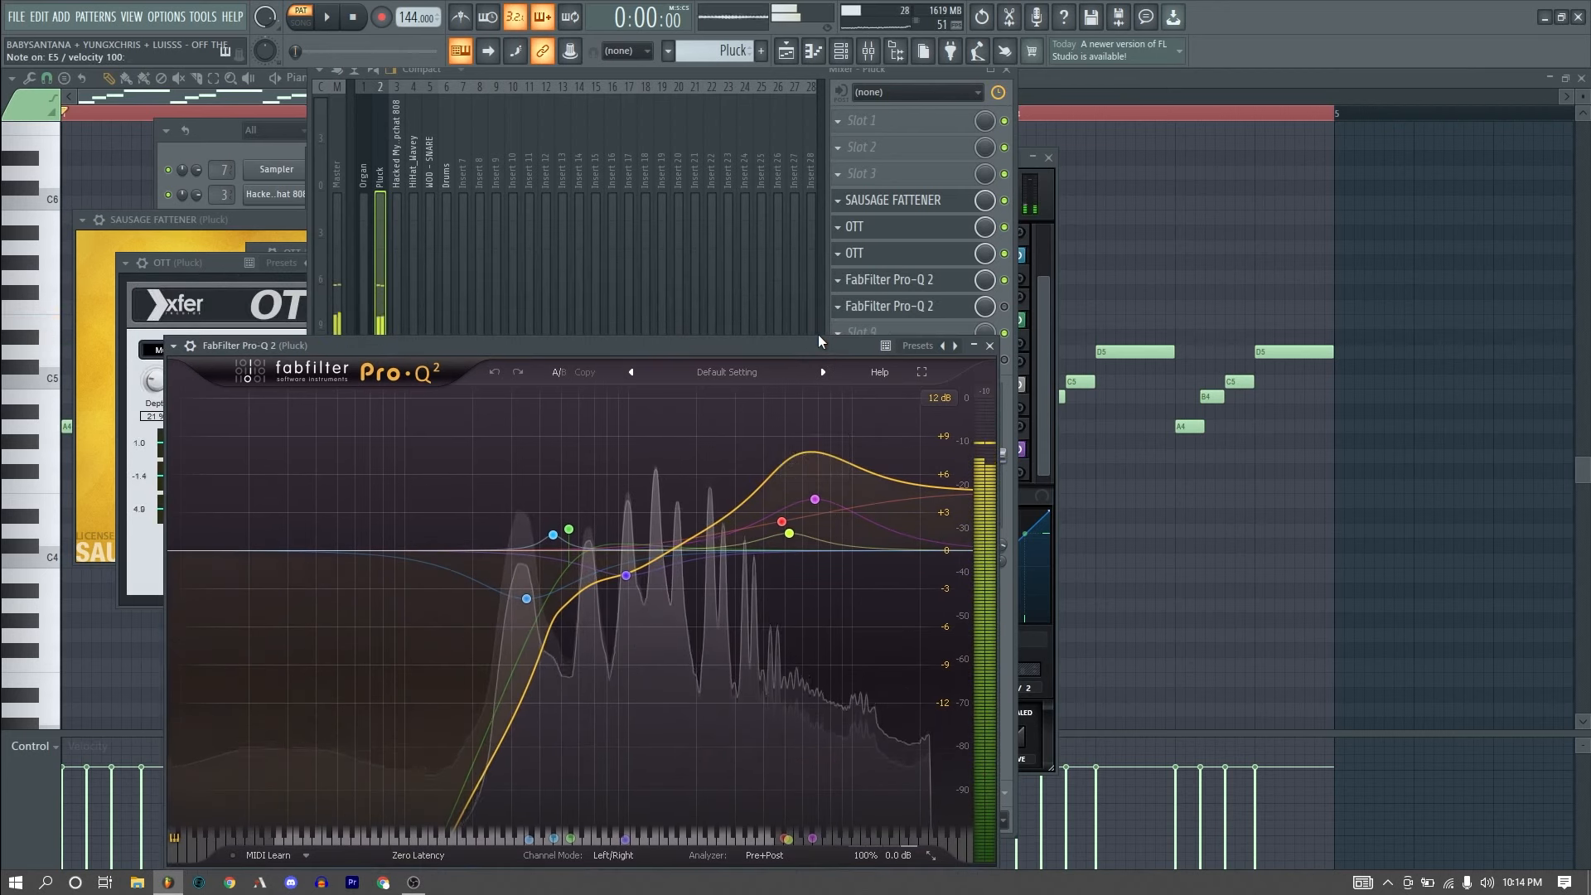
{"action": "left_click", "coordinate": [991, 347]}
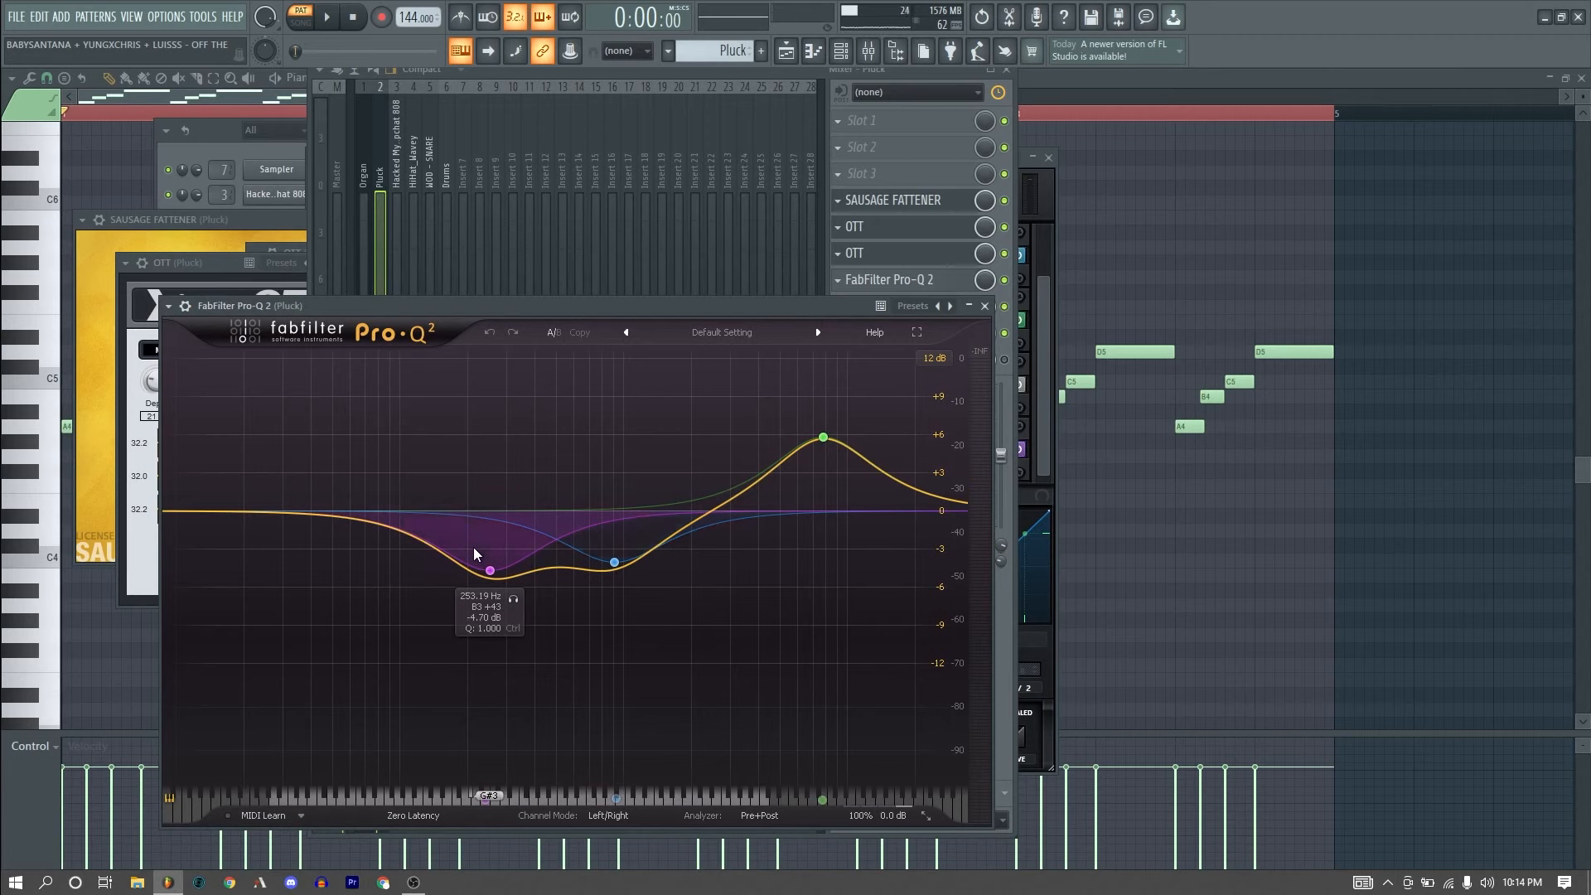
Step: Solo the 253 Hz, 909 Hz and 7799 Hz bands of the Pluck's second FabFilter Pro-Q 2 while sounding test notes
{"action": "left_click", "coordinate": [516, 606]}
{"action": "key", "text": "c"}
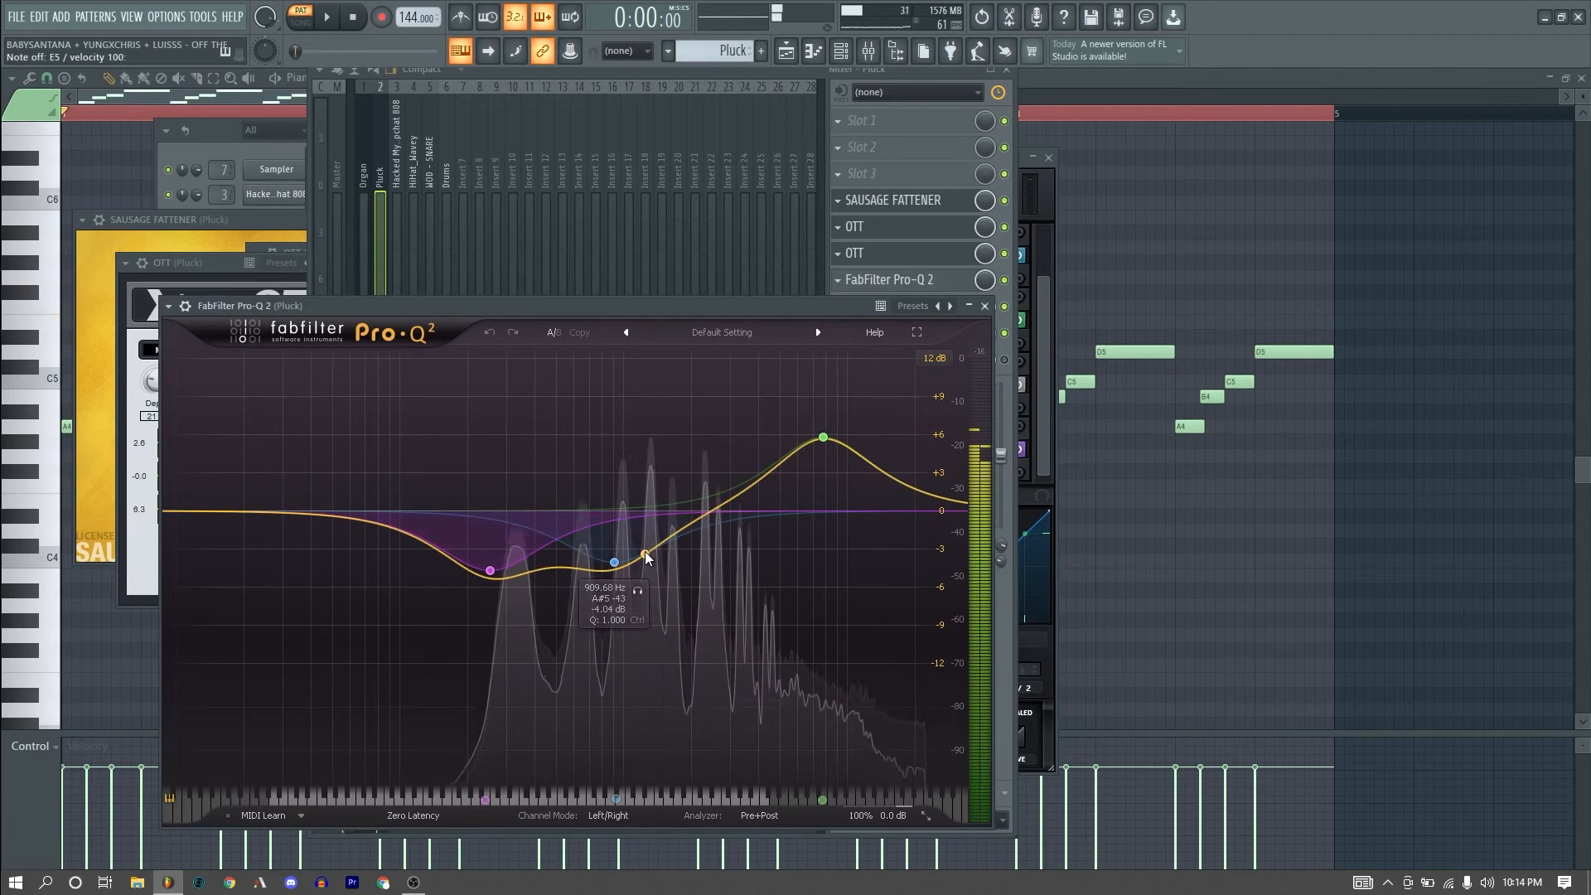
{"action": "left_click", "coordinate": [636, 589]}
{"action": "key", "text": "c"}
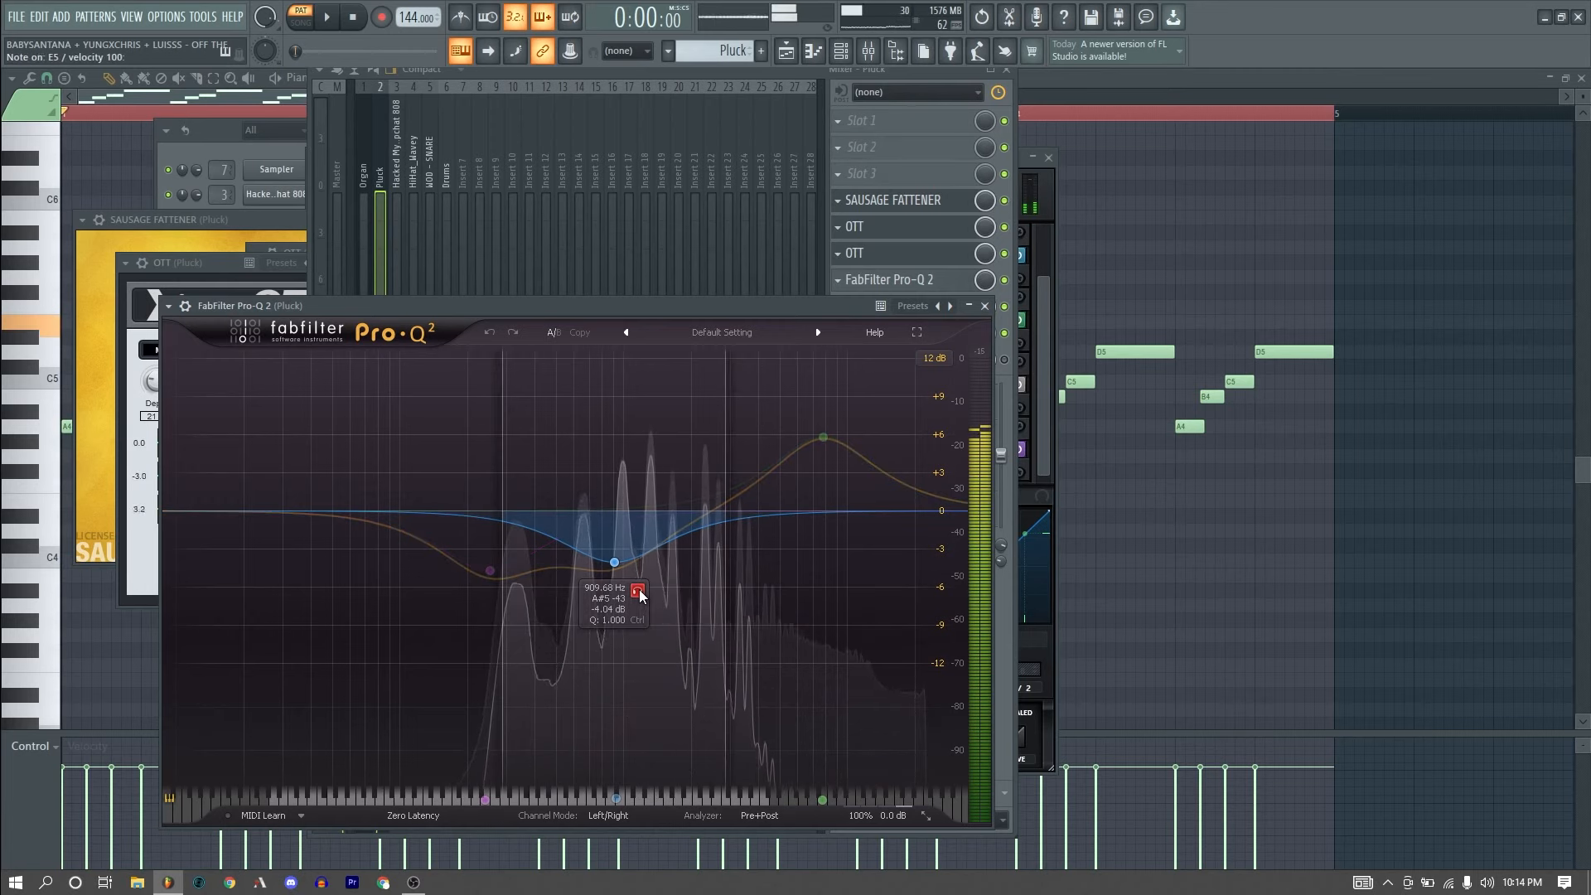
{"action": "left_click", "coordinate": [846, 382]}
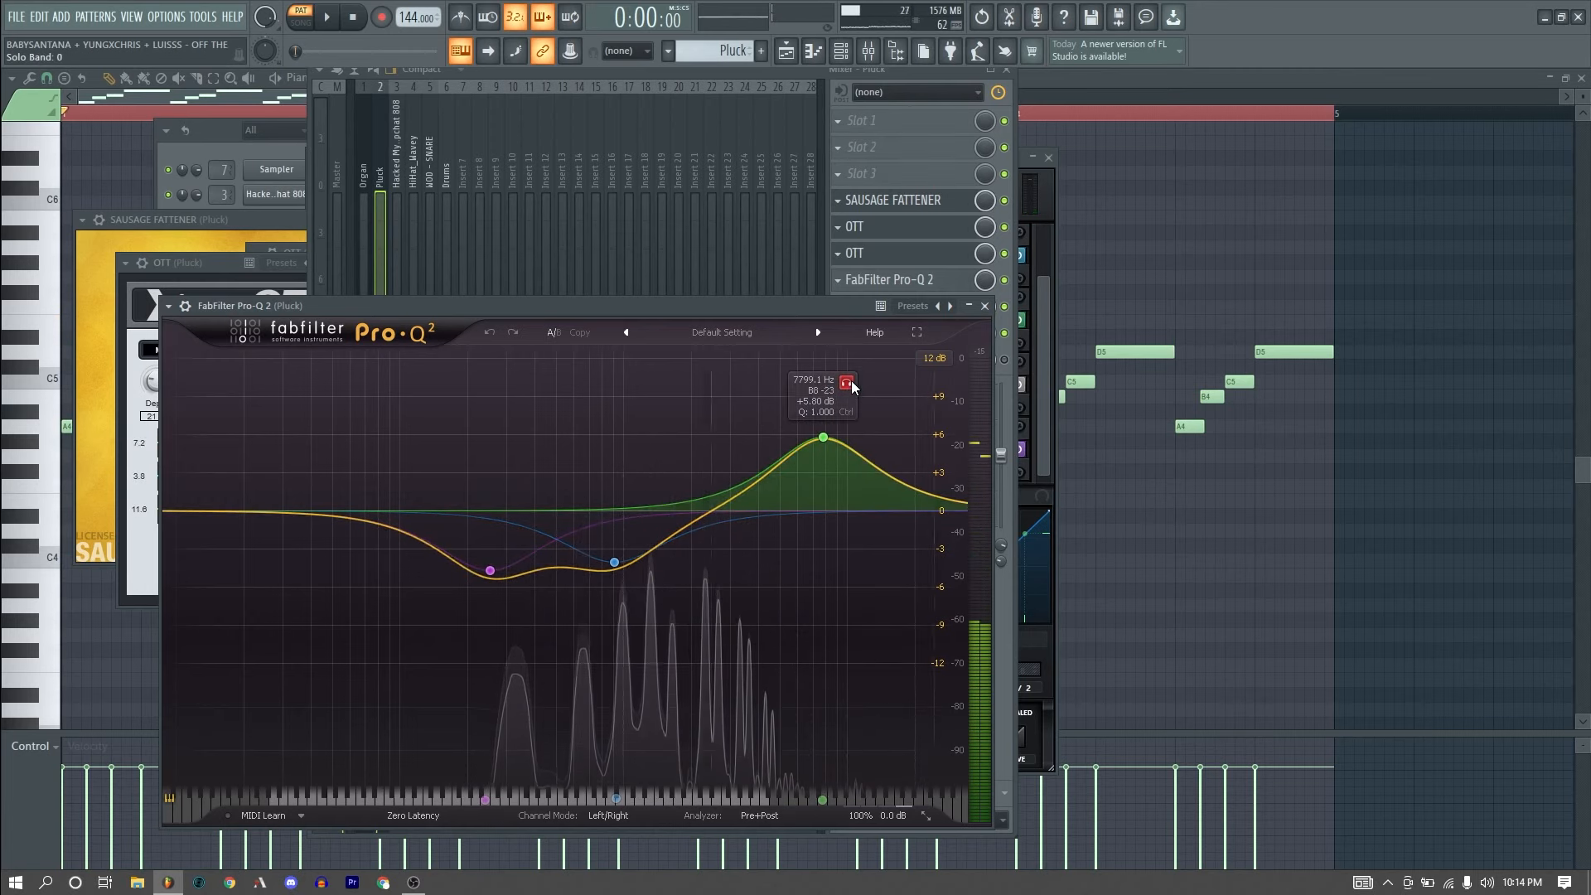
{"action": "key", "text": "c"}
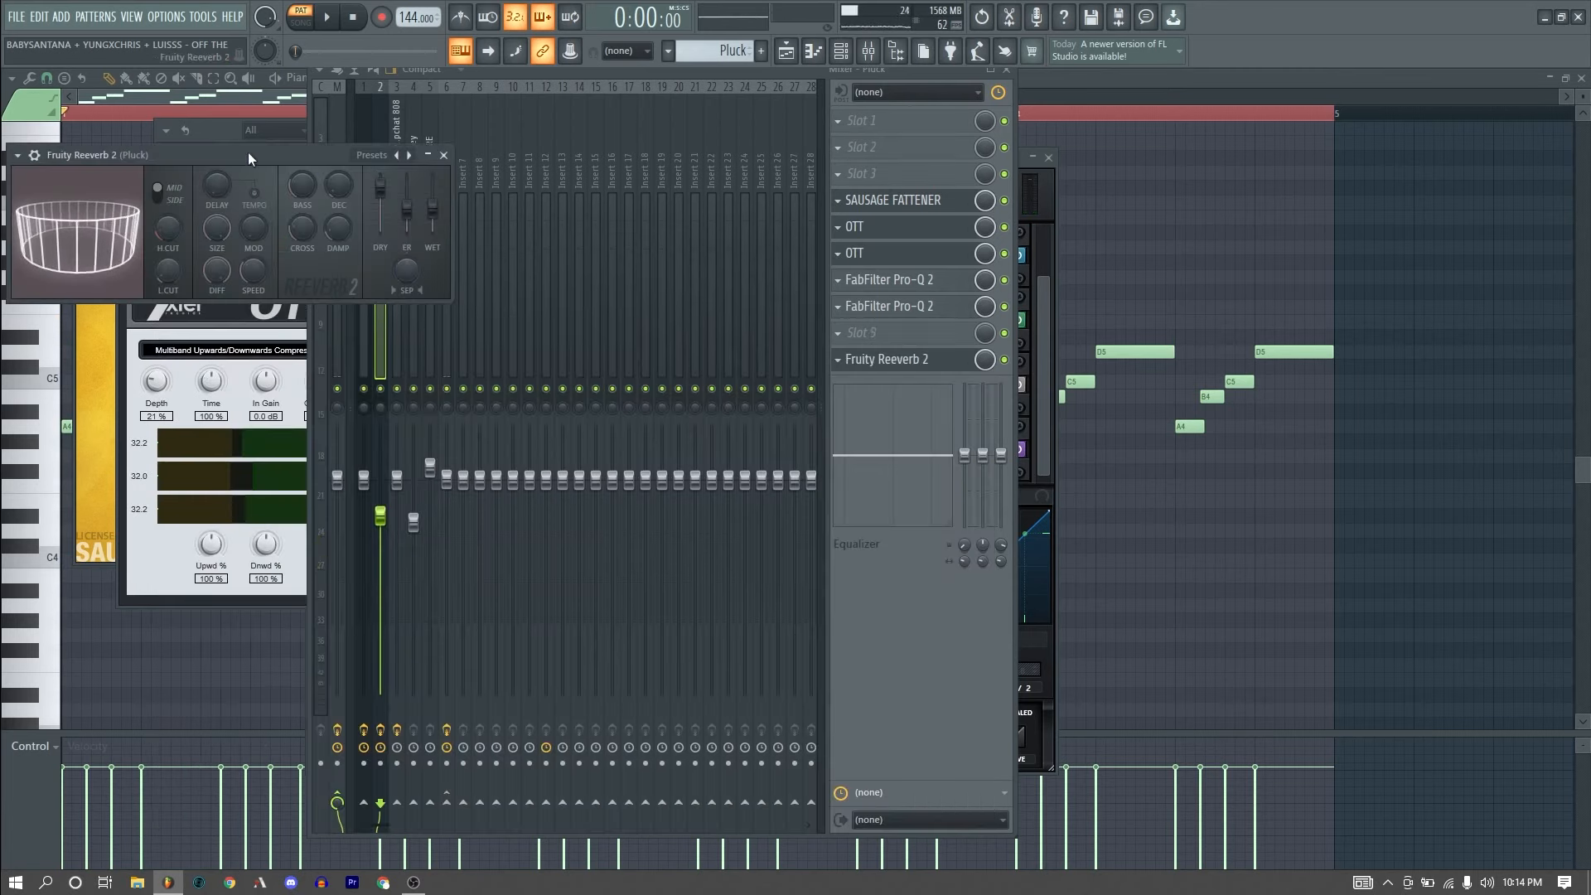
Step: View the Pluck's Fruity Reeverb 2, audition the Melody and Pluck in the playlist, and open the 808 pattern's notes
{"action": "left_click_drag", "start_coordinate": [247, 151], "coordinate": [627, 212]}
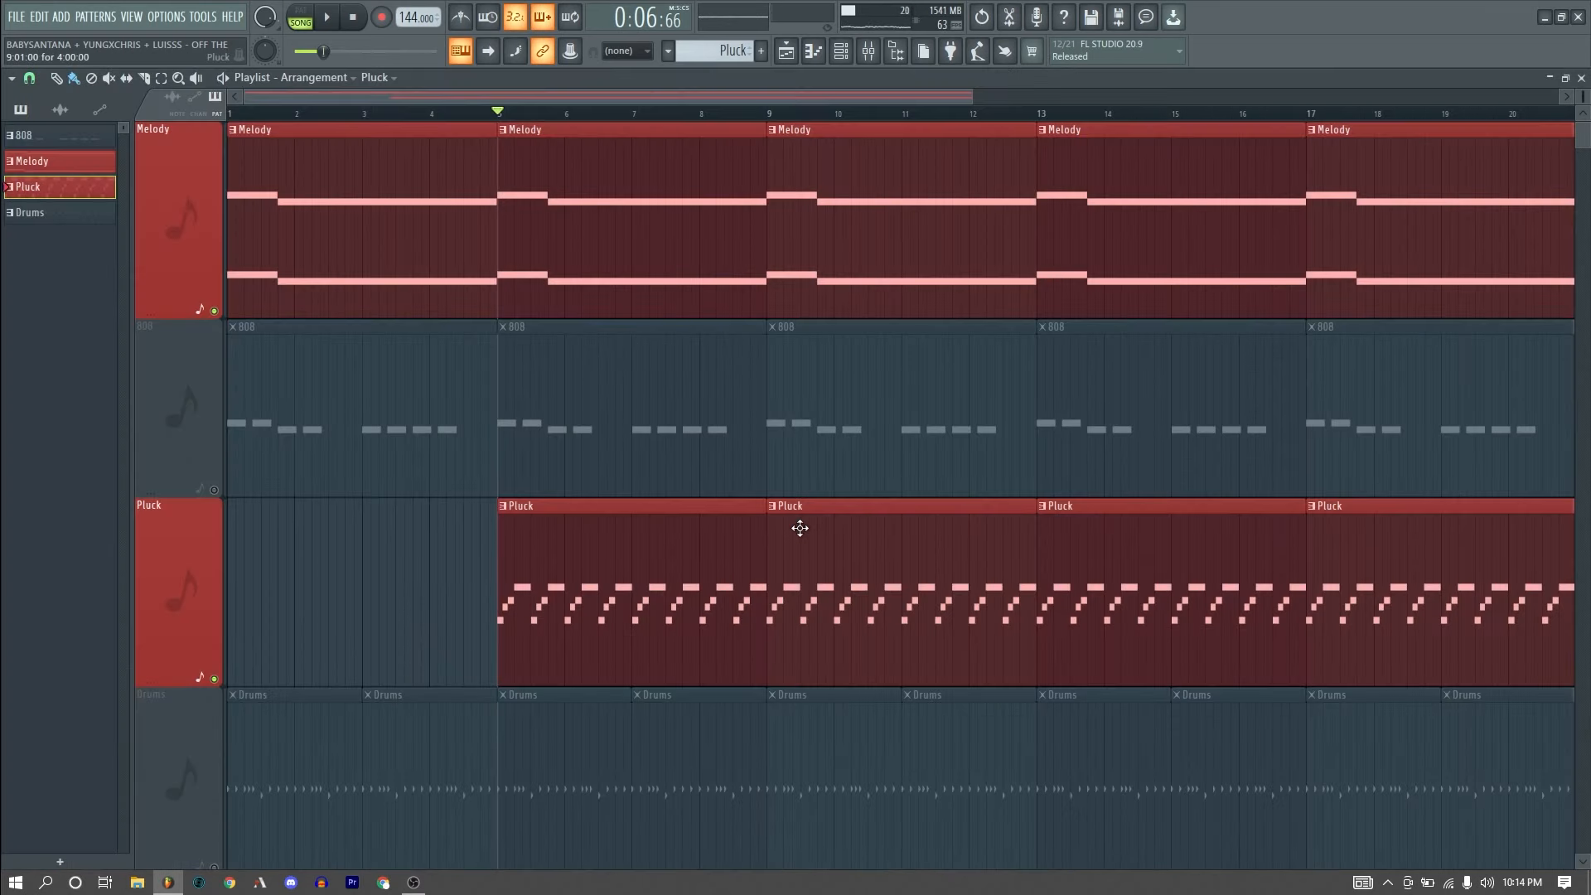
{"action": "key", "text": "space"}
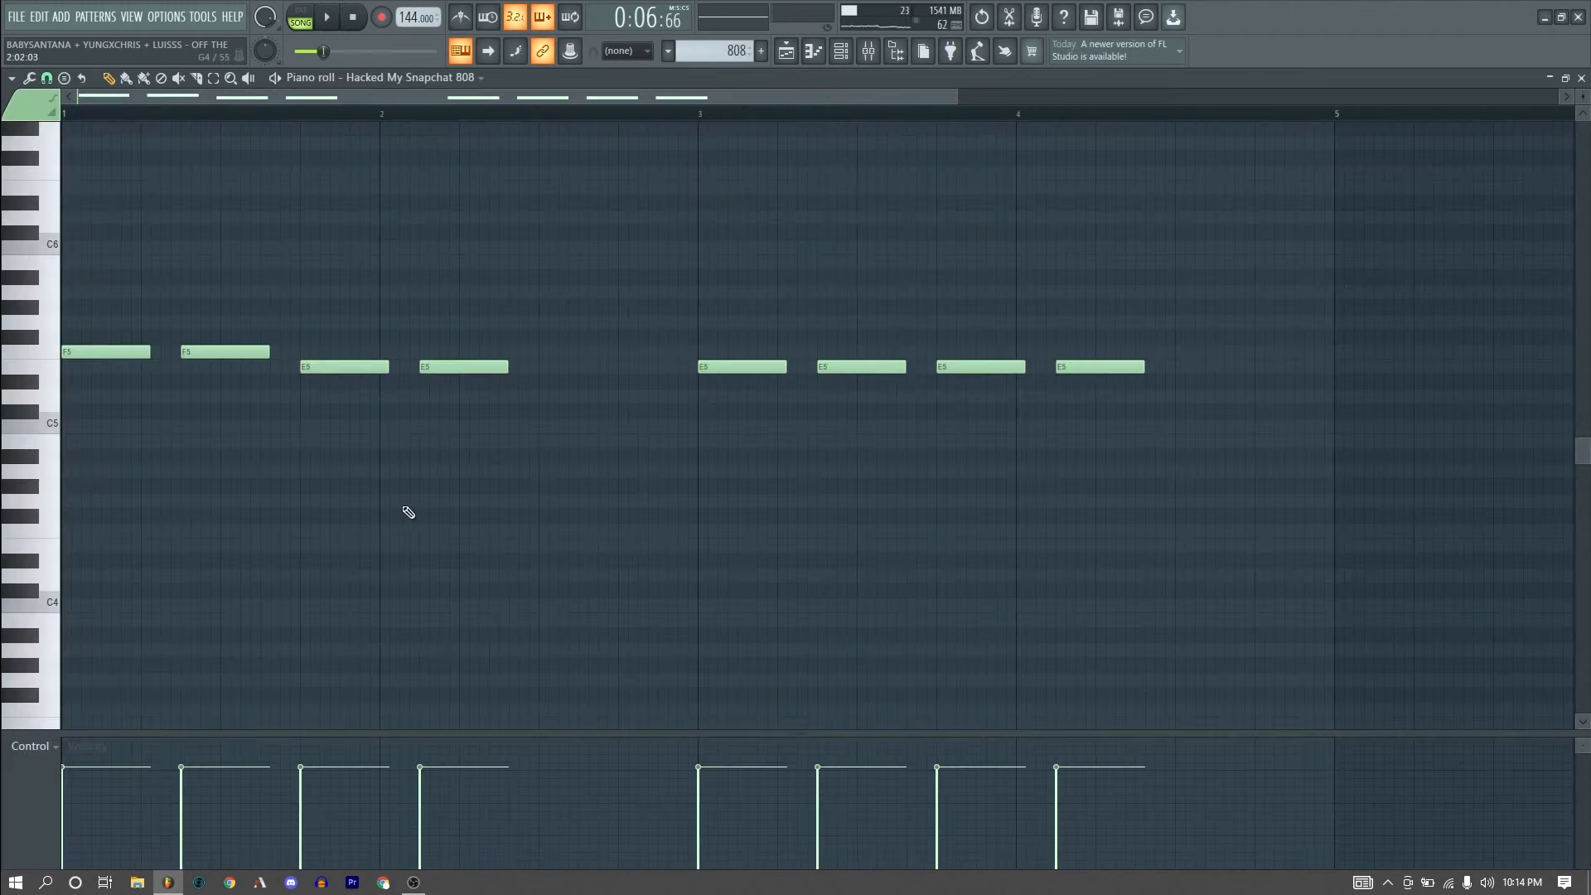
{"action": "key", "text": "space"}
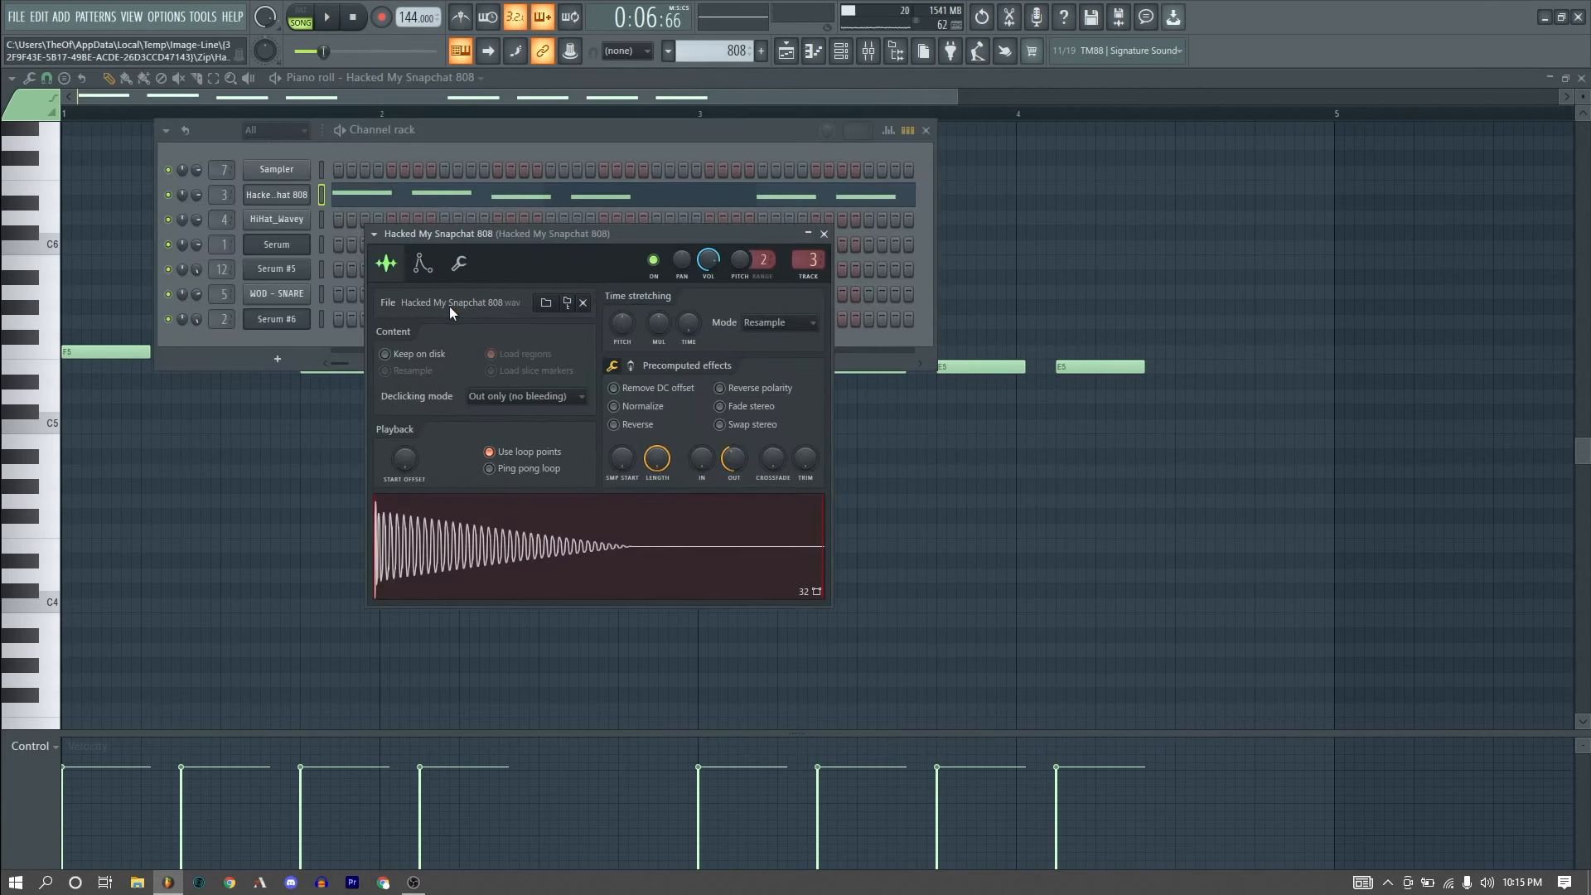
Step: Copy the 808 sample's quick fade-out value, audition it with the fade-out at 0%, and paste the copied value back
{"action": "left_click_drag", "start_coordinate": [601, 242], "coordinate": [616, 213]}
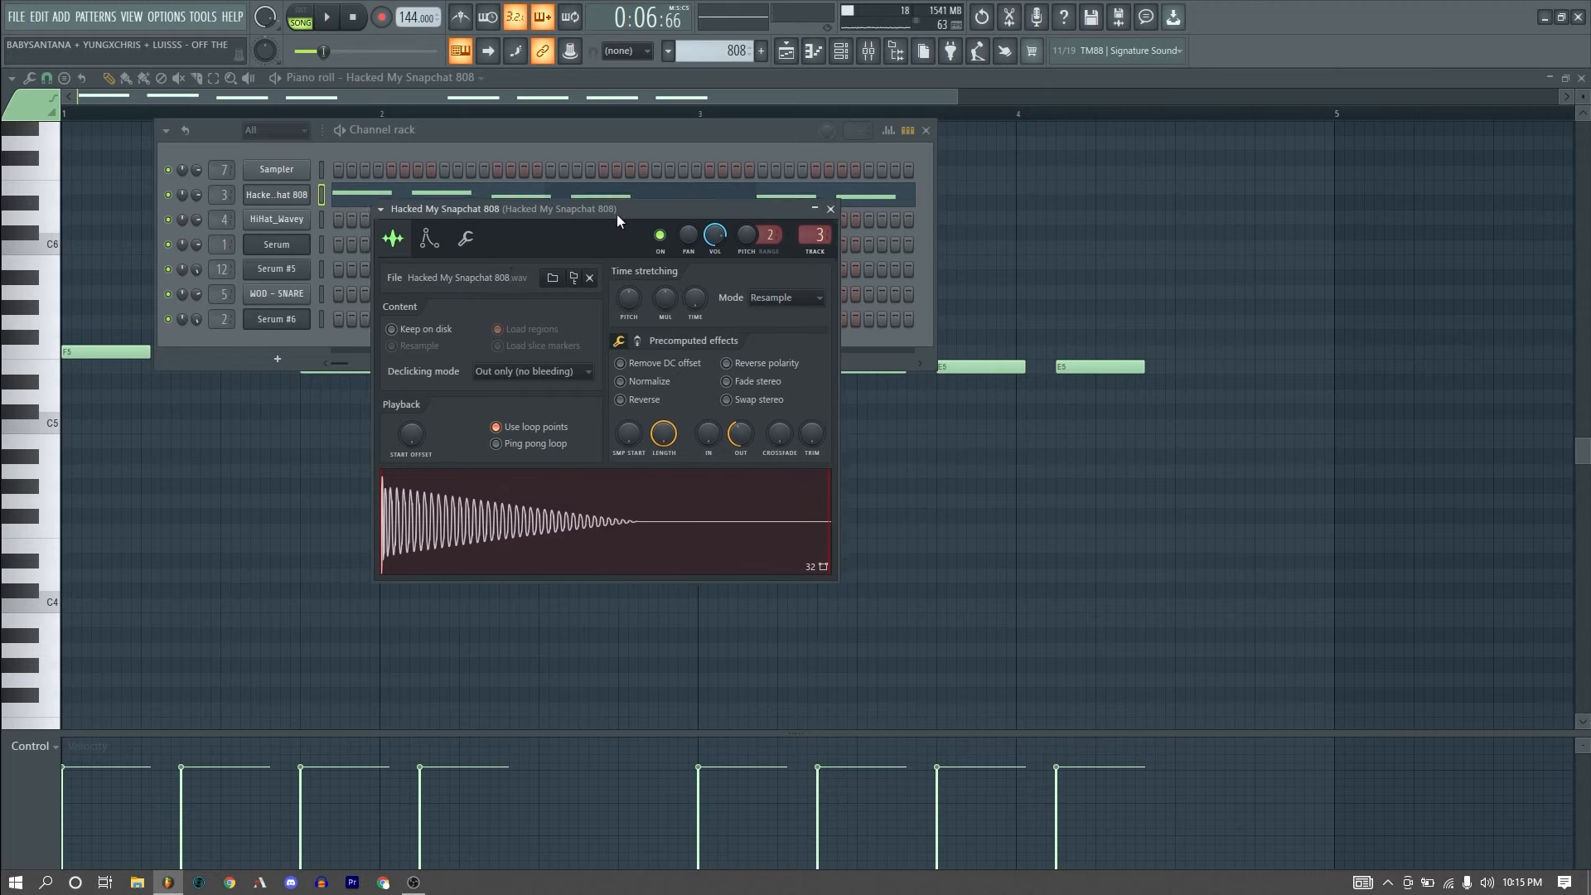
{"action": "right_click", "coordinate": [733, 434]}
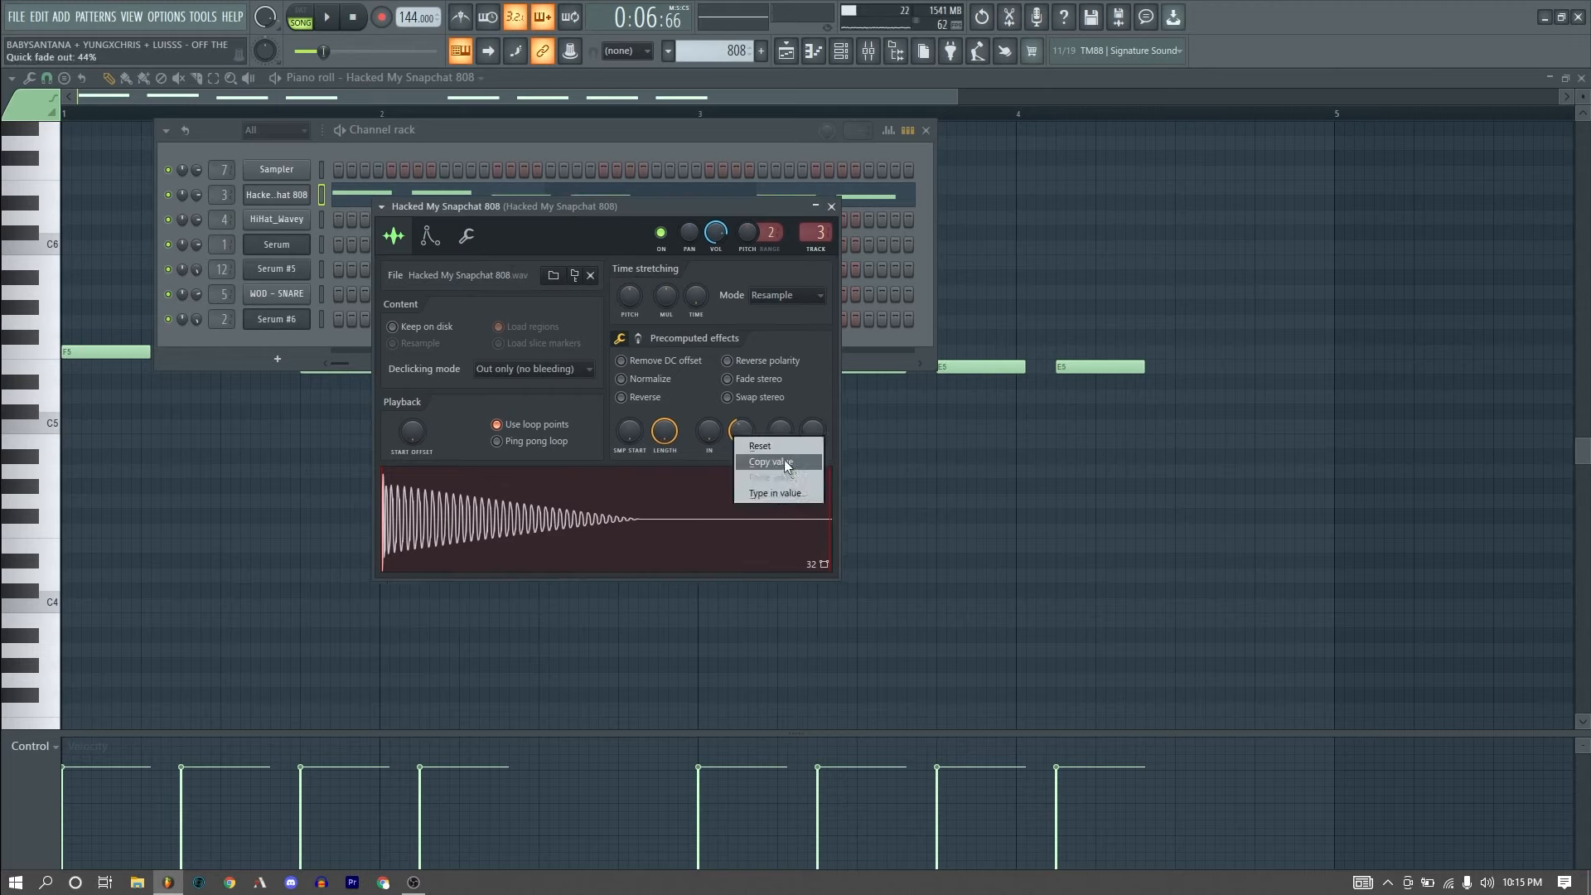
{"action": "left_click_drag", "start_coordinate": [736, 433], "coordinate": [736, 498]}
{"action": "key", "text": "q"}
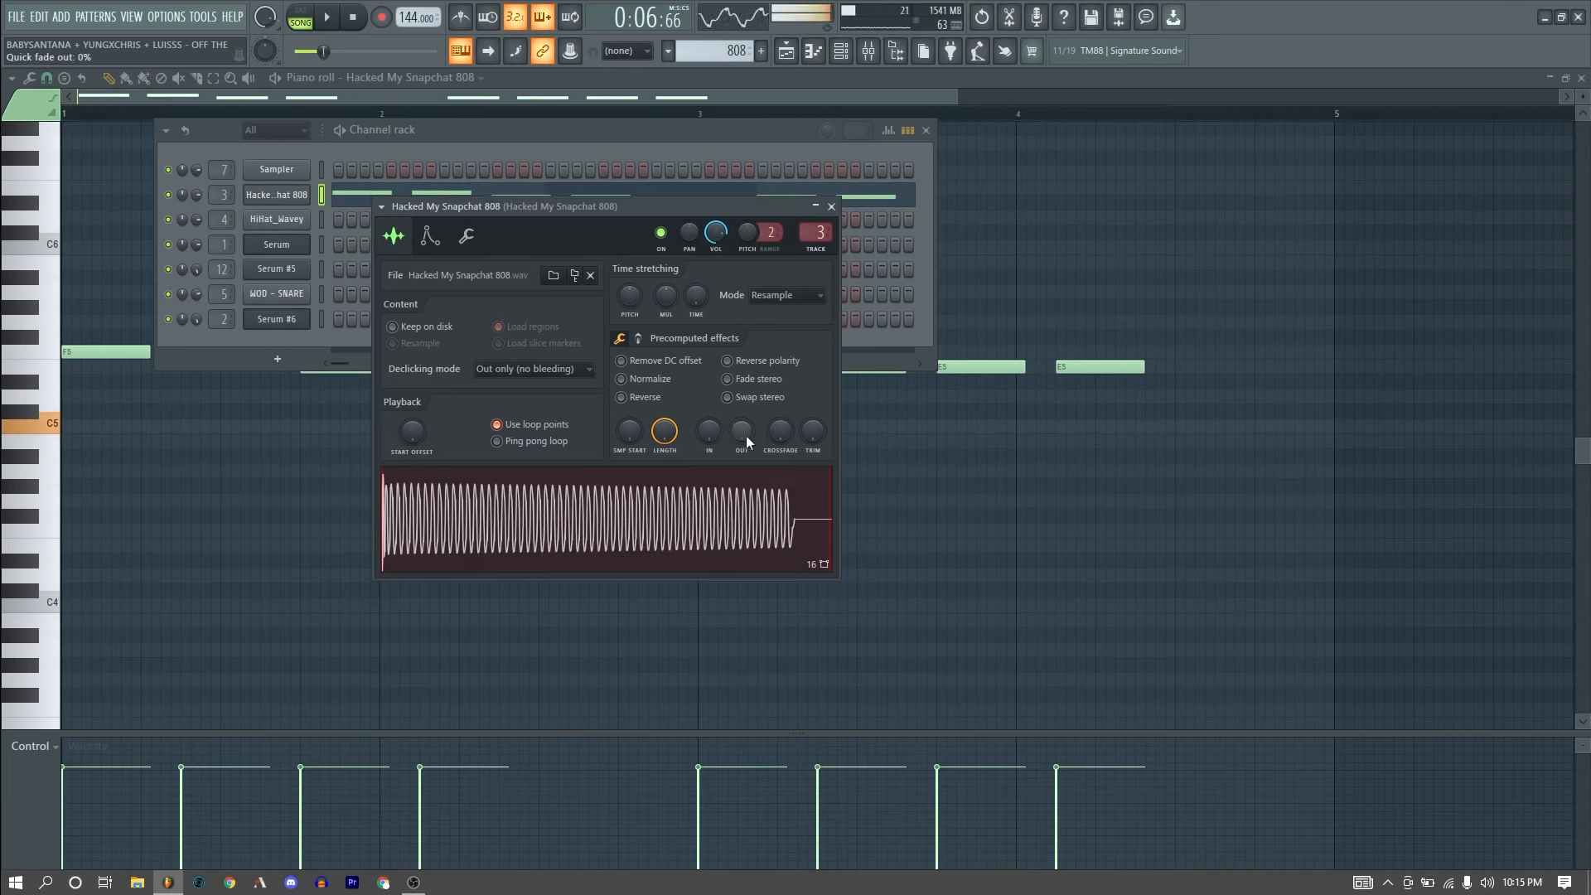
{"action": "right_click", "coordinate": [746, 441]}
{"action": "left_click", "coordinate": [797, 479]}
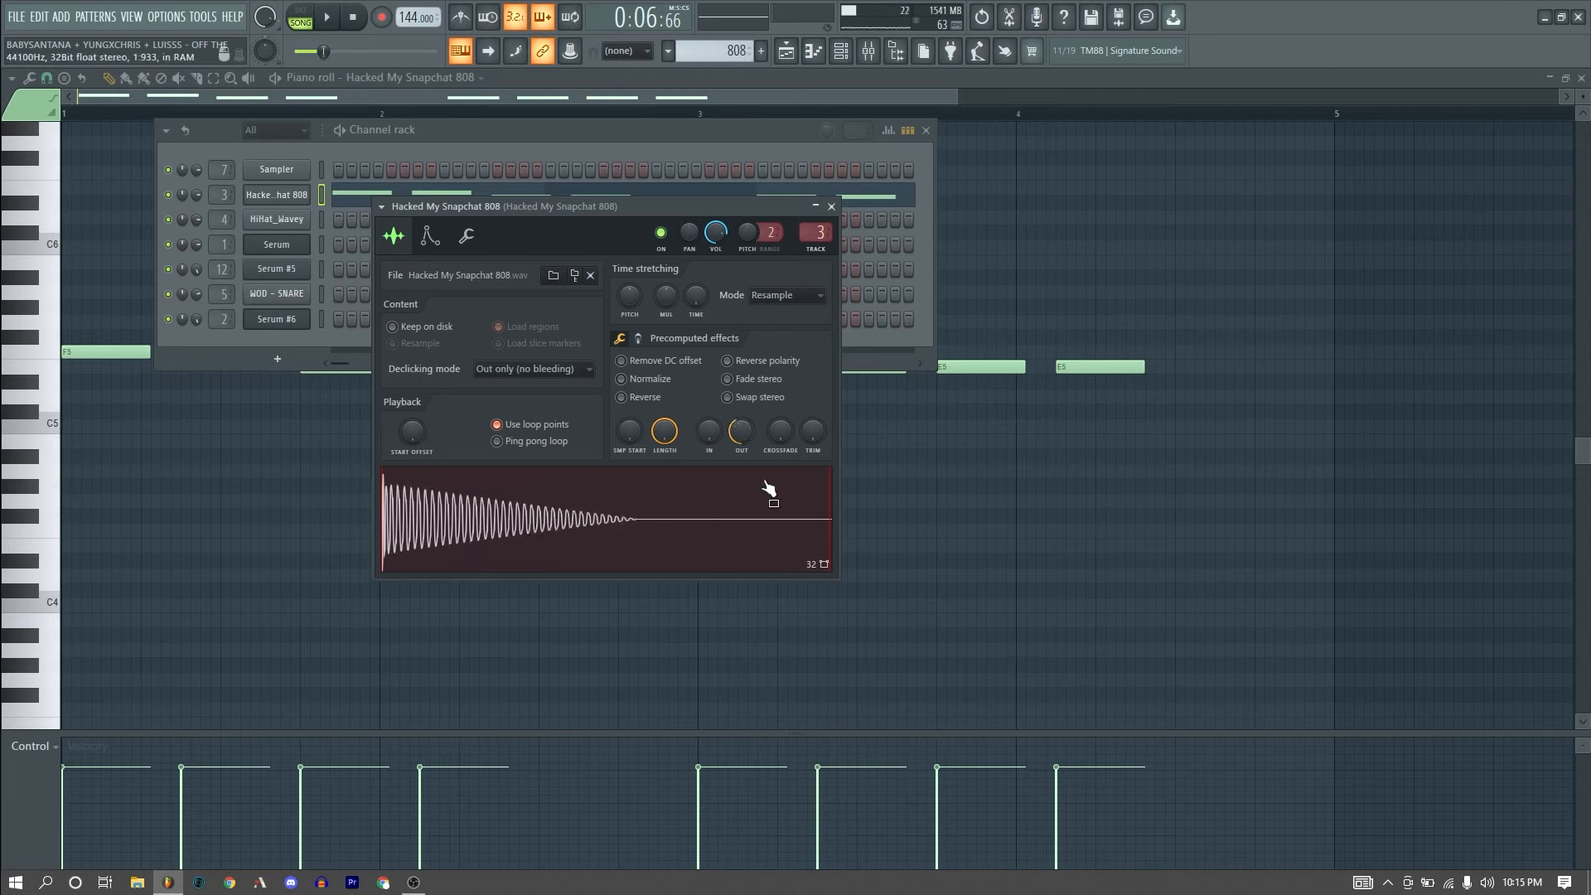
Step: Audition the 808 sample while viewing both pages of its precomputed effects, and open its miscellaneous channel settings
{"action": "left_click_drag", "start_coordinate": [579, 211], "coordinate": [643, 208]}
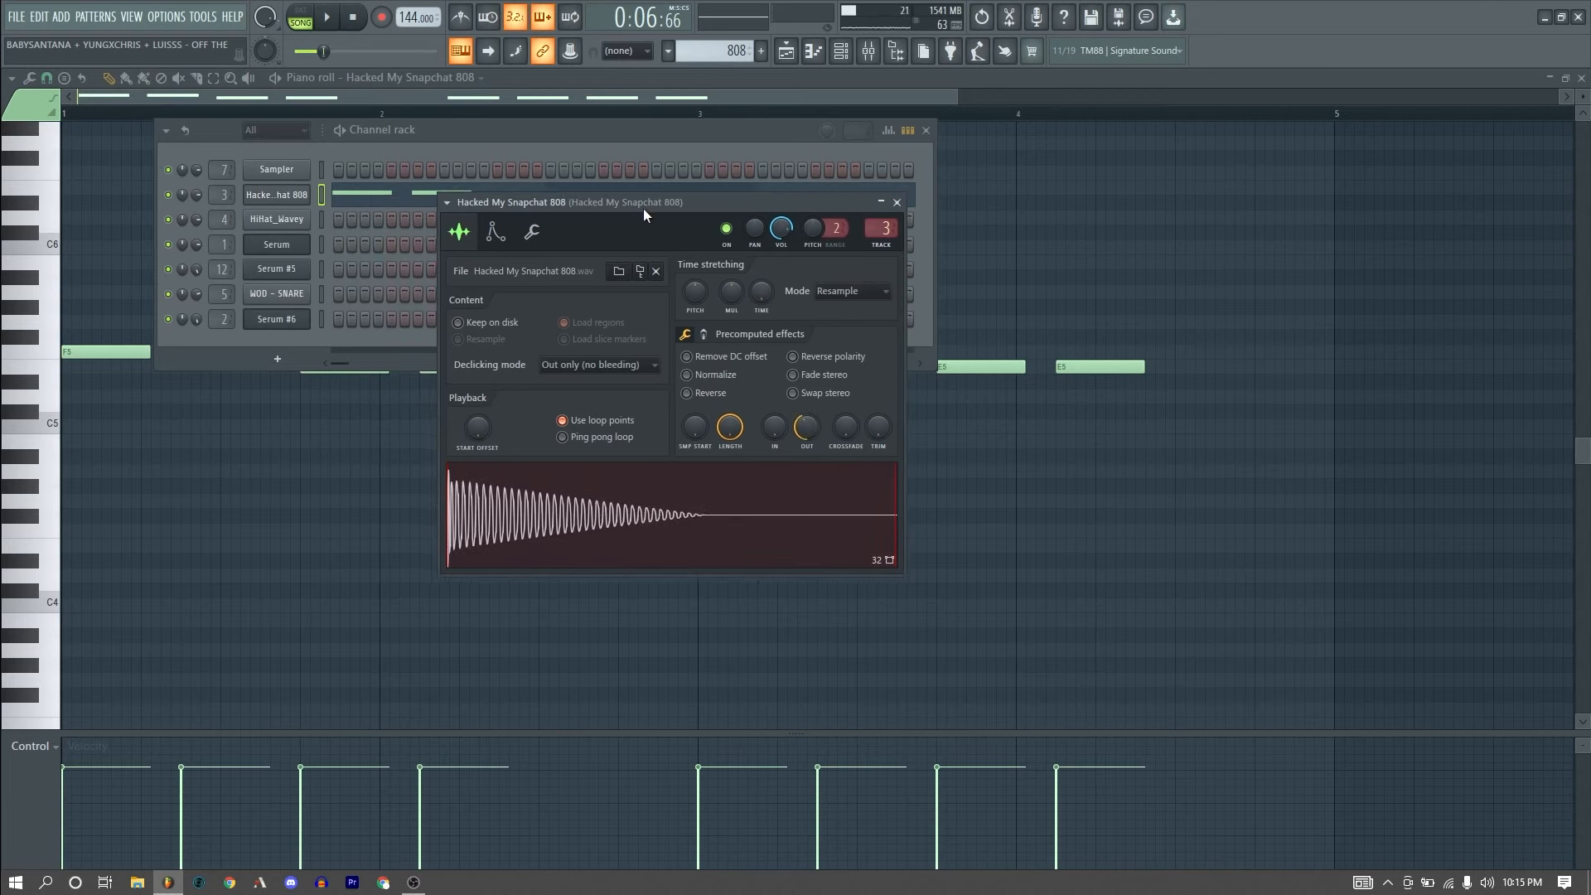
{"action": "key", "text": "e"}
{"action": "key", "text": "e"}
{"action": "left_click", "coordinate": [705, 334]}
{"action": "key", "text": "e"}
{"action": "left_click", "coordinate": [688, 335]}
{"action": "key", "text": "e"}
{"action": "left_click", "coordinate": [532, 233]}
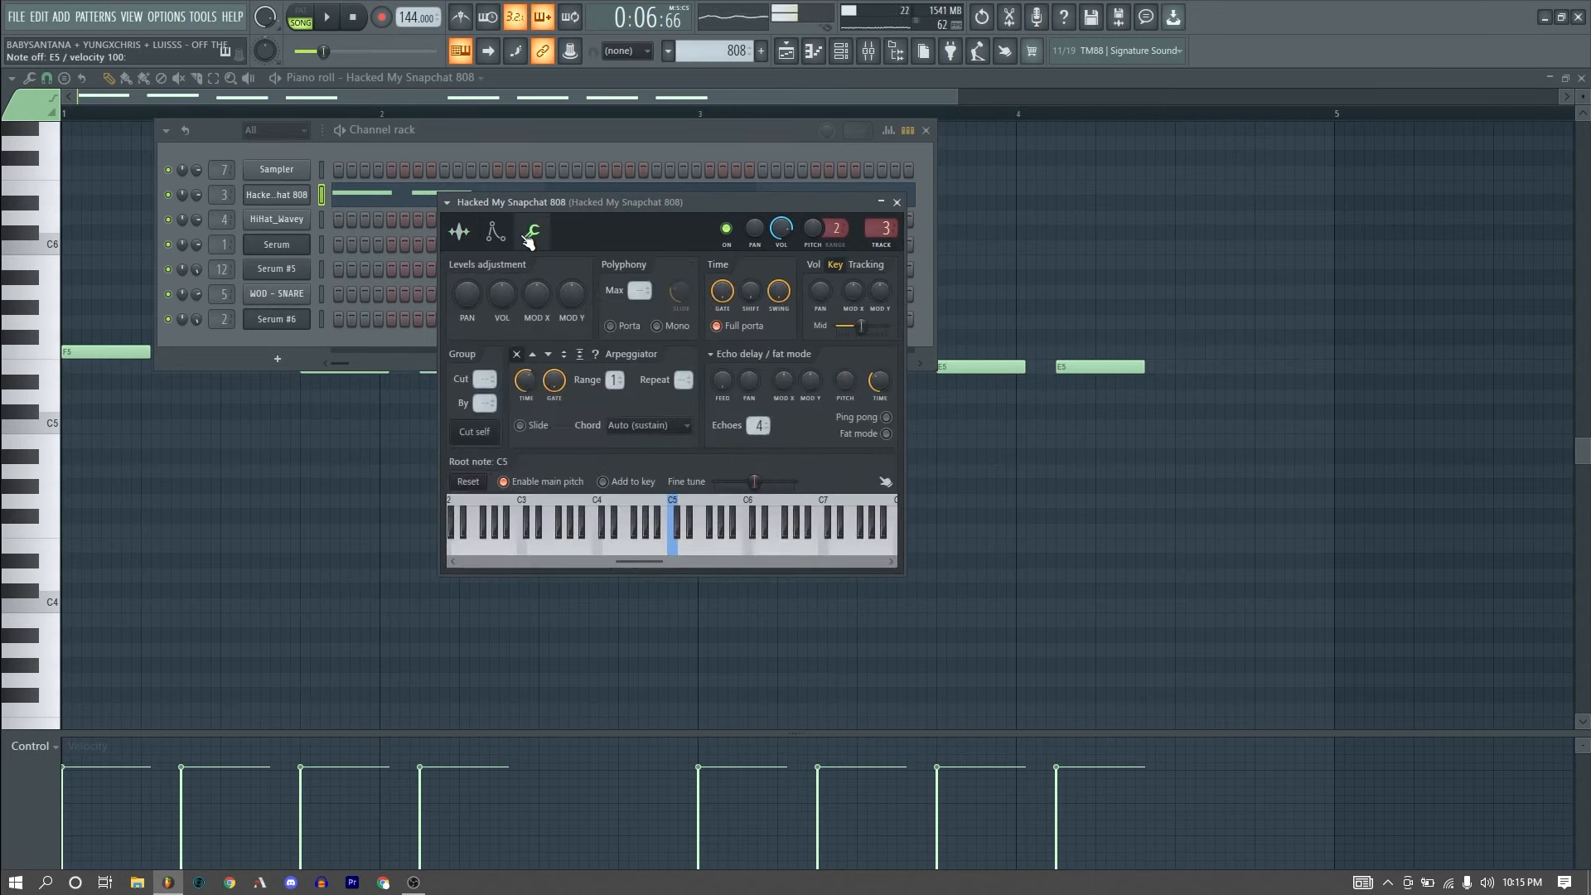
Step: Open Sausage Fattener on the 808's mixer track, bypass FabFilter Pro-Q 2, and toggle Sausage Fattener to compare the sound
{"action": "key", "text": "F9"}
{"action": "left_click", "coordinate": [937, 204]}
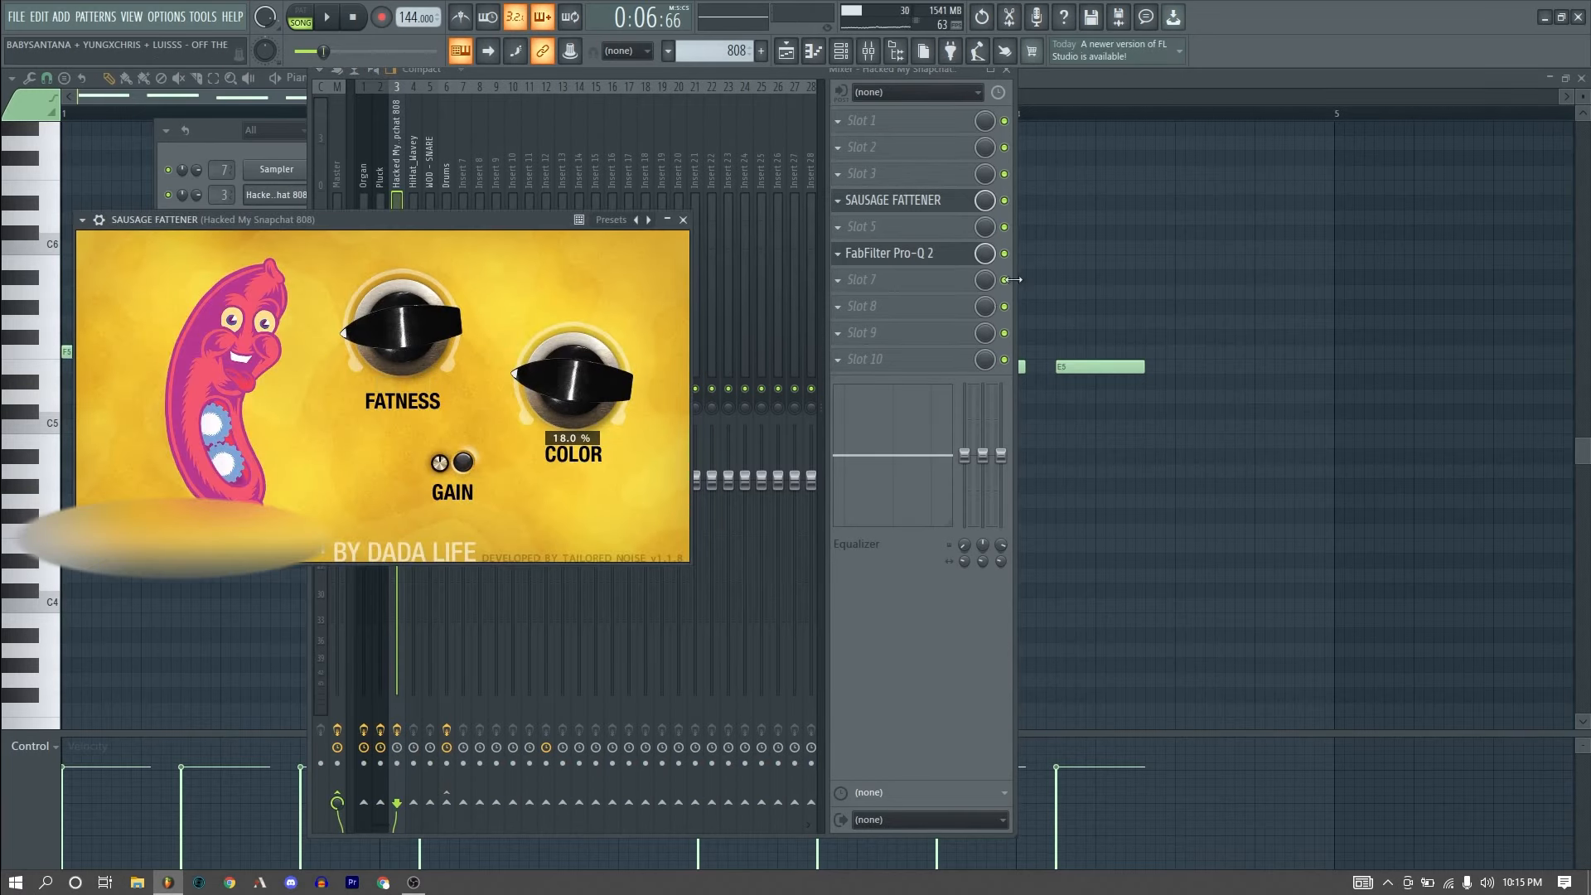
{"action": "left_click", "coordinate": [1005, 254]}
{"action": "left_click", "coordinate": [1006, 202]}
{"action": "key", "text": "c"}
{"action": "left_click", "coordinate": [1005, 201]}
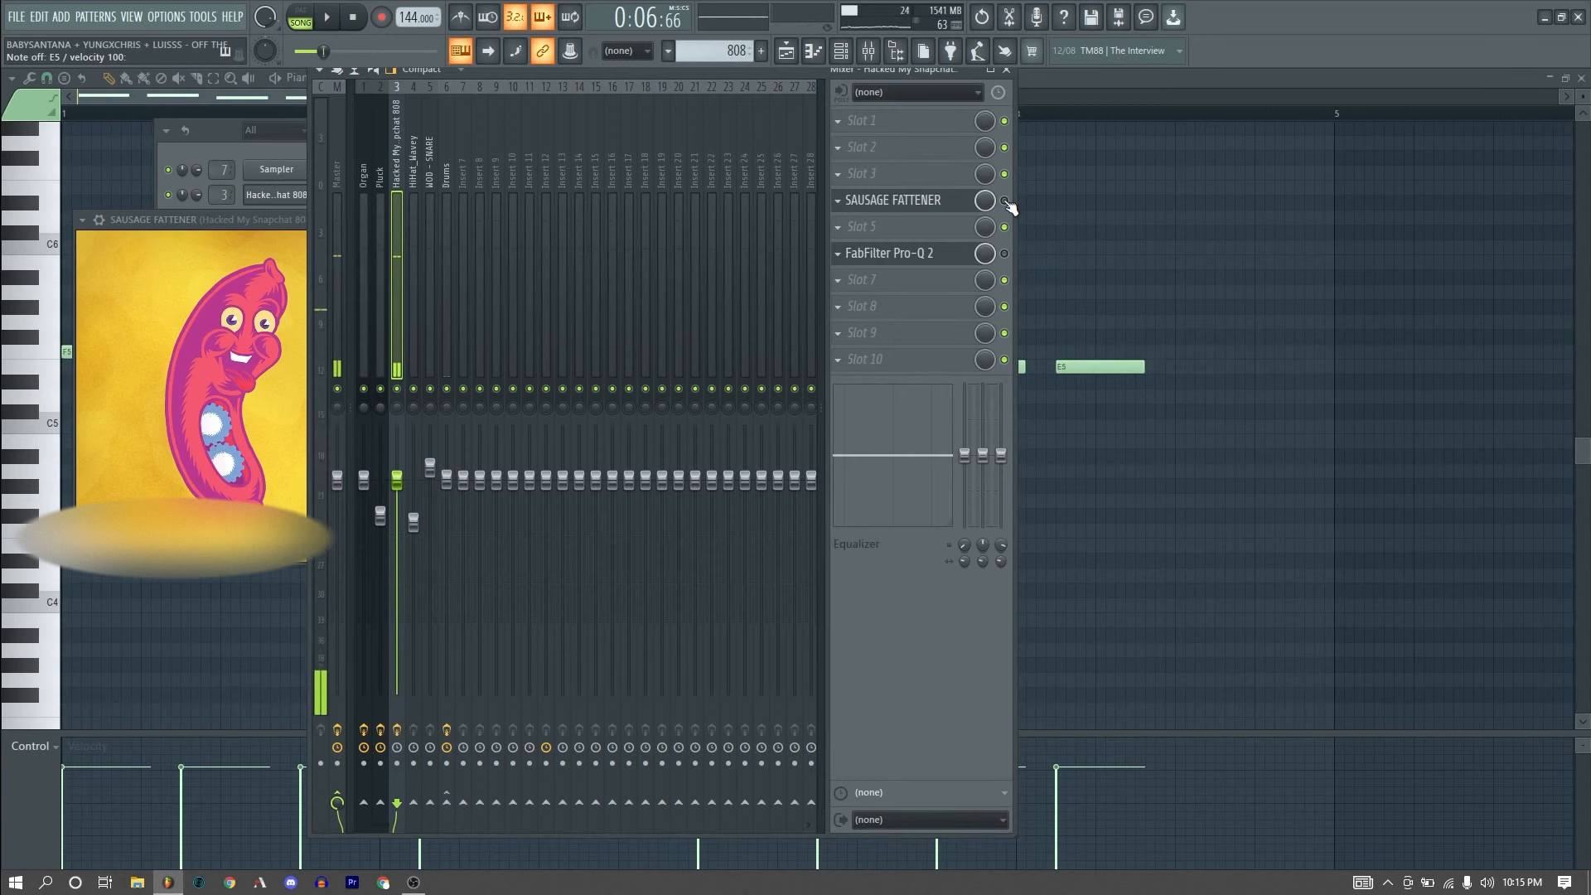
Step: Open the 808's FabFilter Pro-Q 2 and solo its 45 Hz boost and 5737 Hz cut, sounding a test note
{"action": "left_click", "coordinate": [912, 253]}
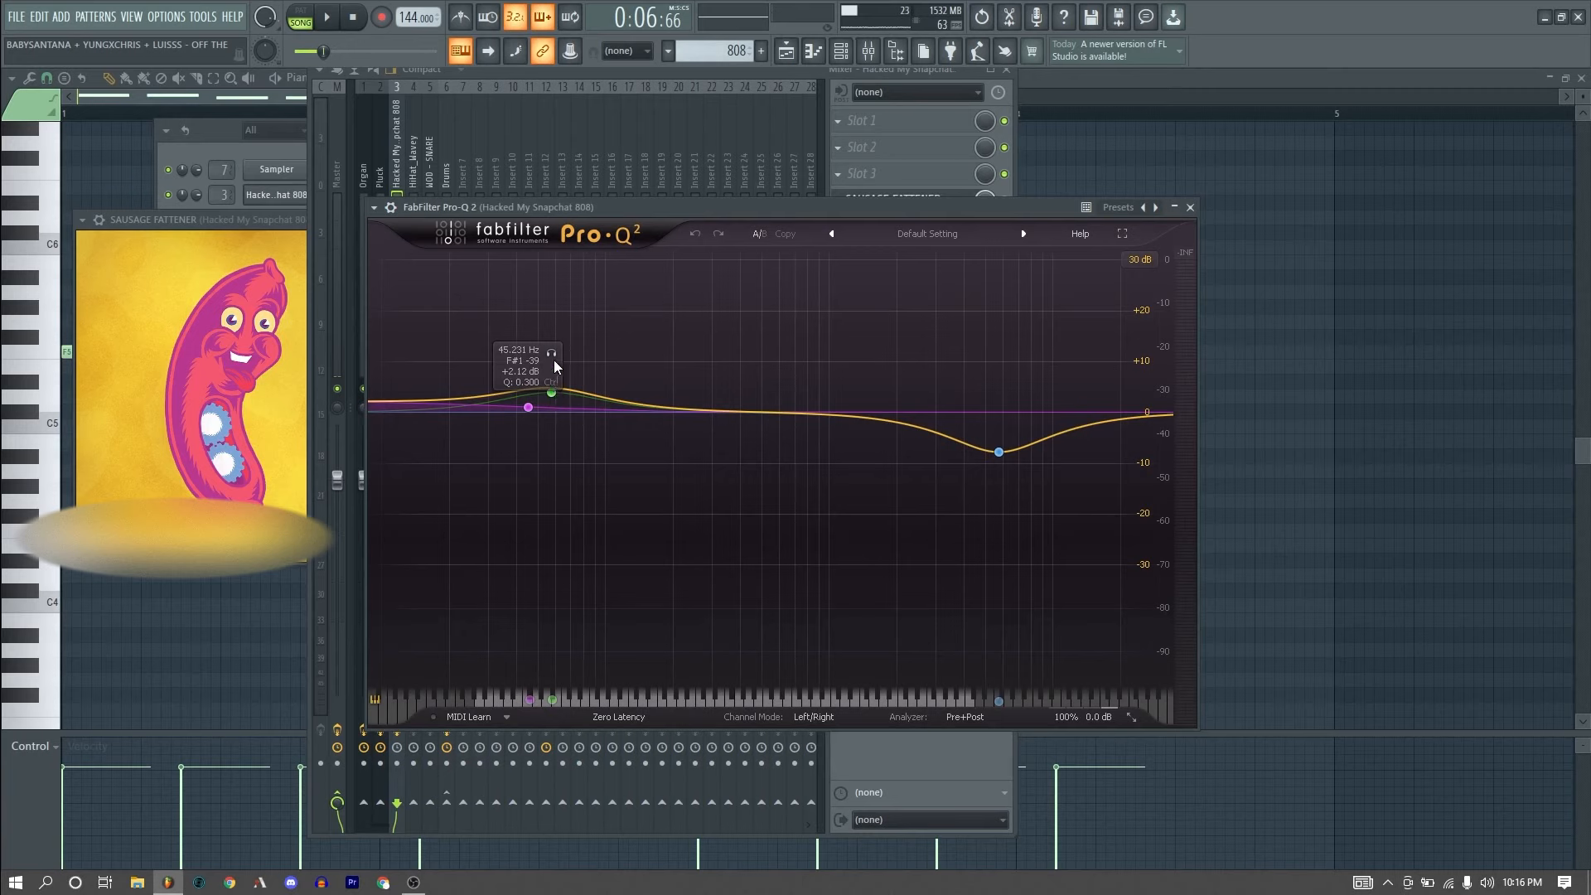
{"action": "left_click", "coordinate": [552, 354]}
{"action": "key", "text": "c"}
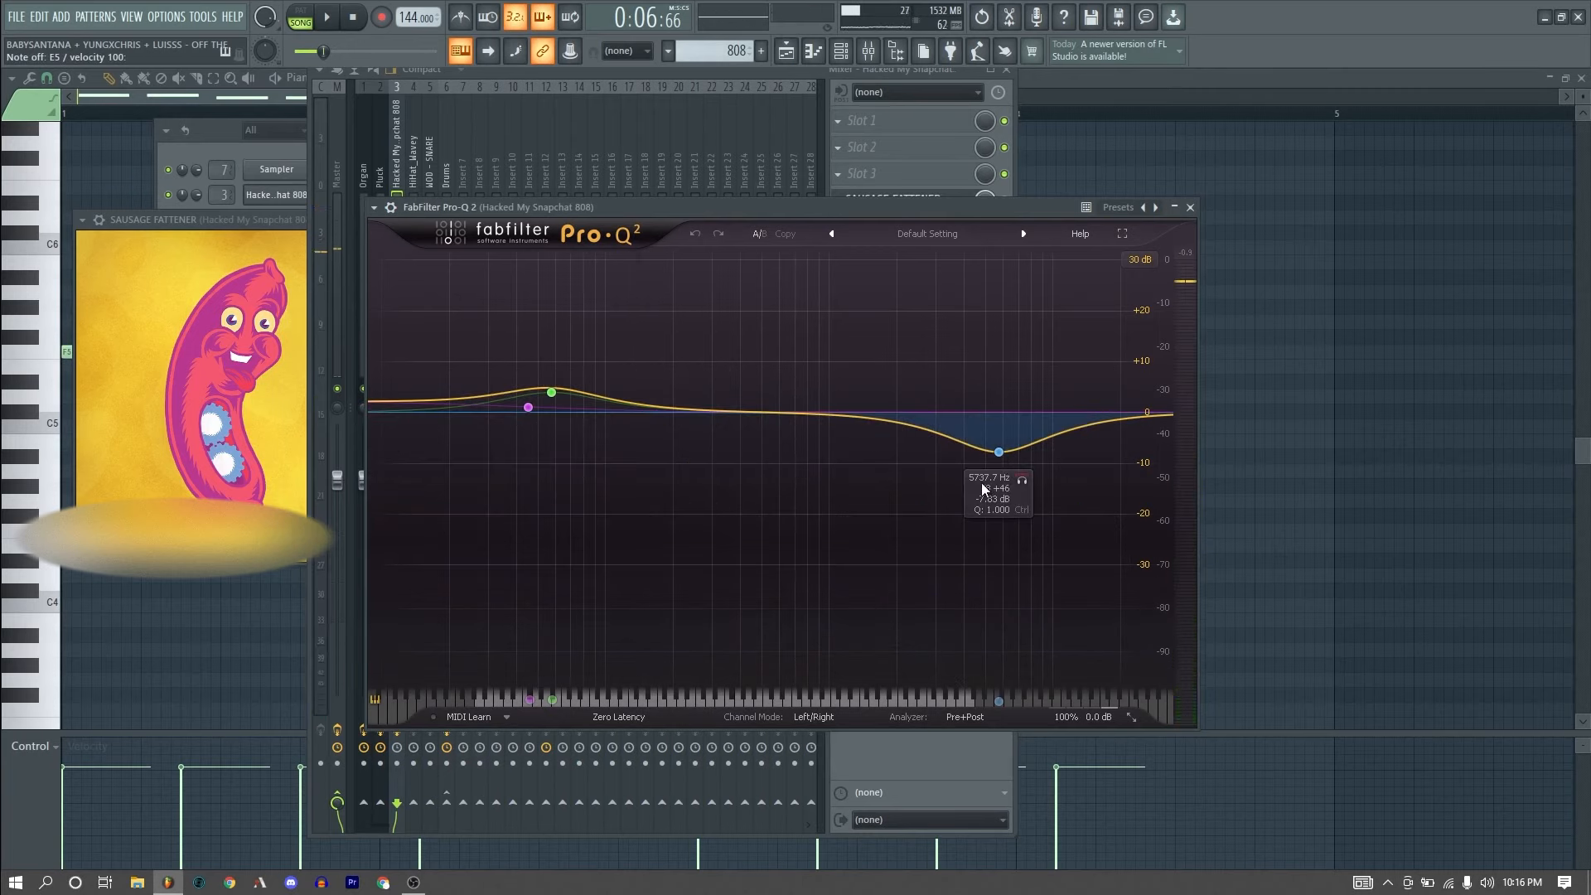
{"action": "left_click", "coordinate": [1021, 481]}
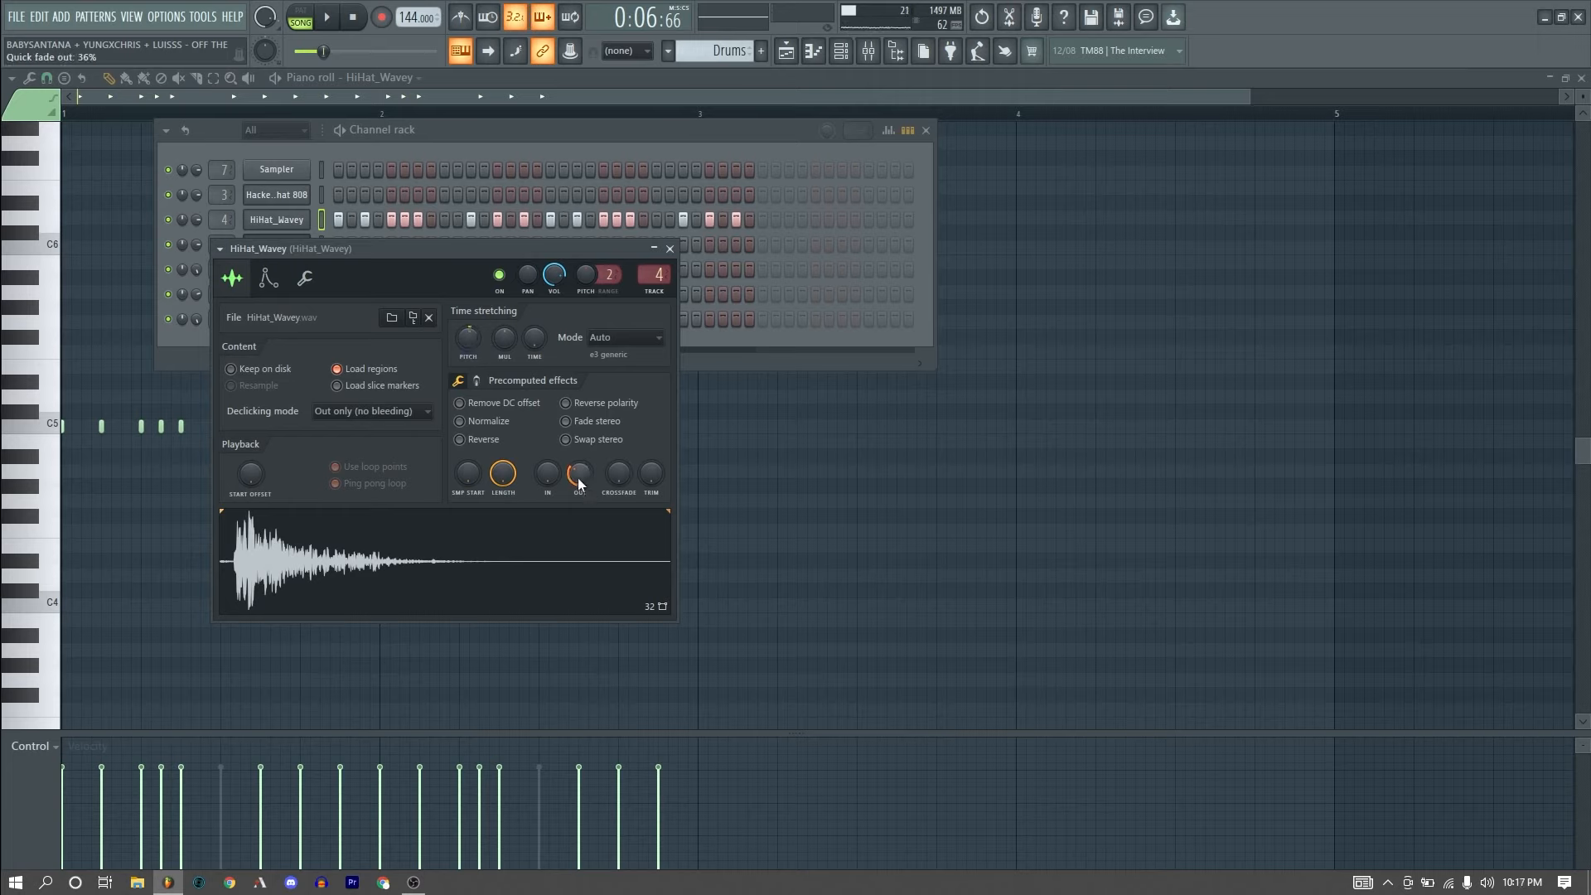
Step: Adjust HiHat_Wavey's quick fade-out slightly, check its miscellaneous channel settings, and audition the hi-hat sample
{"action": "mouse_move", "coordinate": [579, 478]}
{"action": "left_mouse_down"}
{"action": "mouse_move", "coordinate": [579, 530]}
{"action": "mouse_move", "coordinate": [579, 475]}
{"action": "left_mouse_up"}
{"action": "key", "text": "q"}
{"action": "key", "text": "q"}
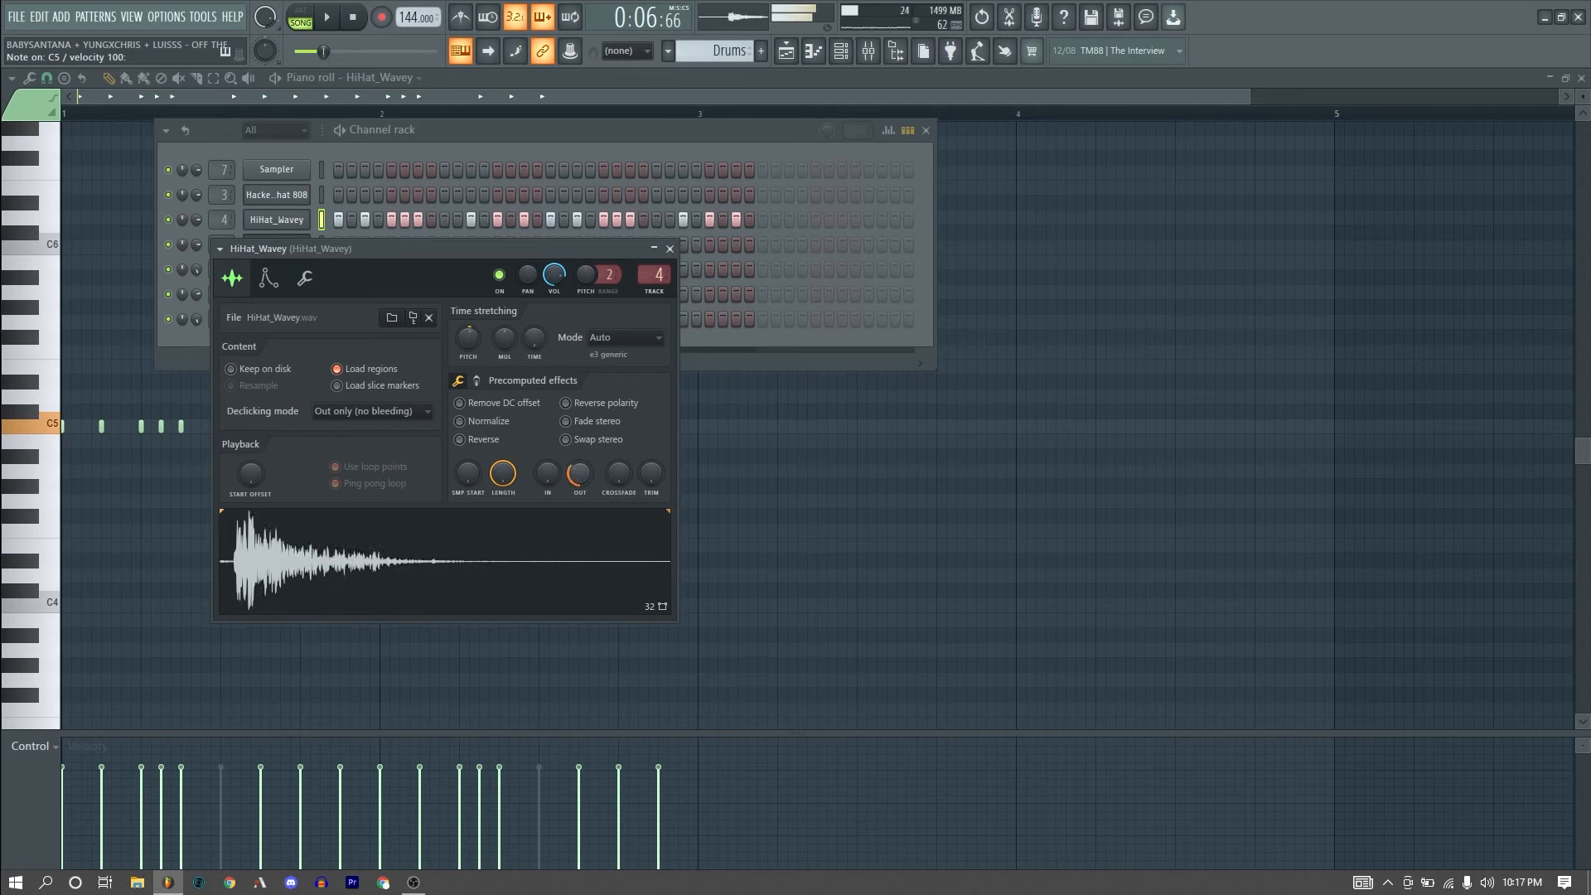
{"action": "left_click", "coordinate": [304, 277]}
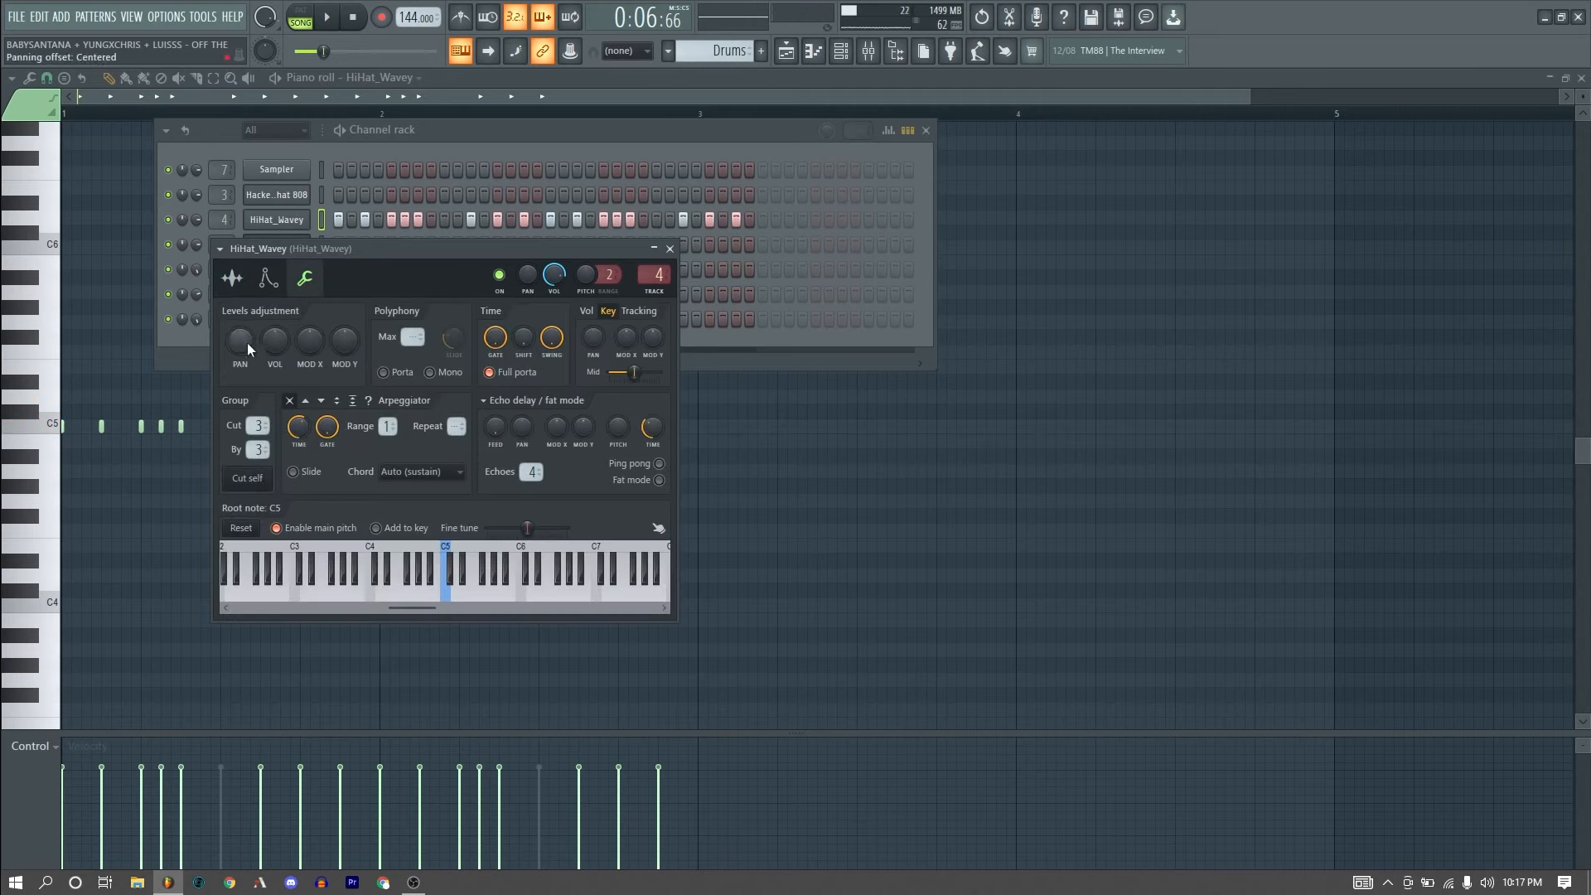
{"action": "left_click", "coordinate": [233, 277]}
{"action": "left_click_drag", "start_coordinate": [430, 252], "coordinate": [610, 273]}
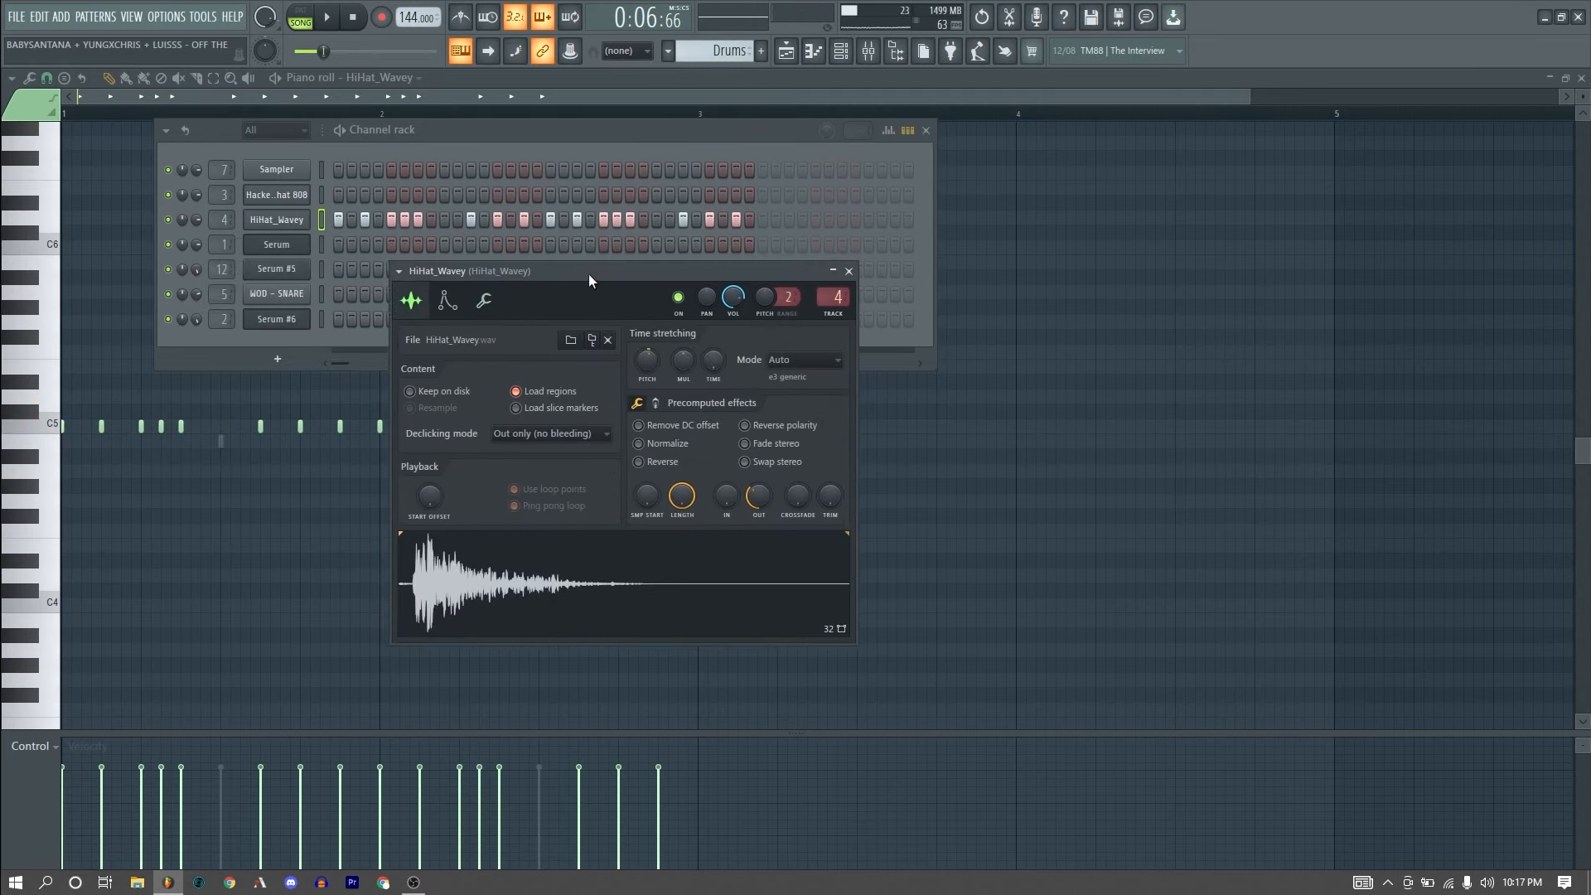
{"action": "key", "text": "q"}
{"action": "key", "text": "q"}
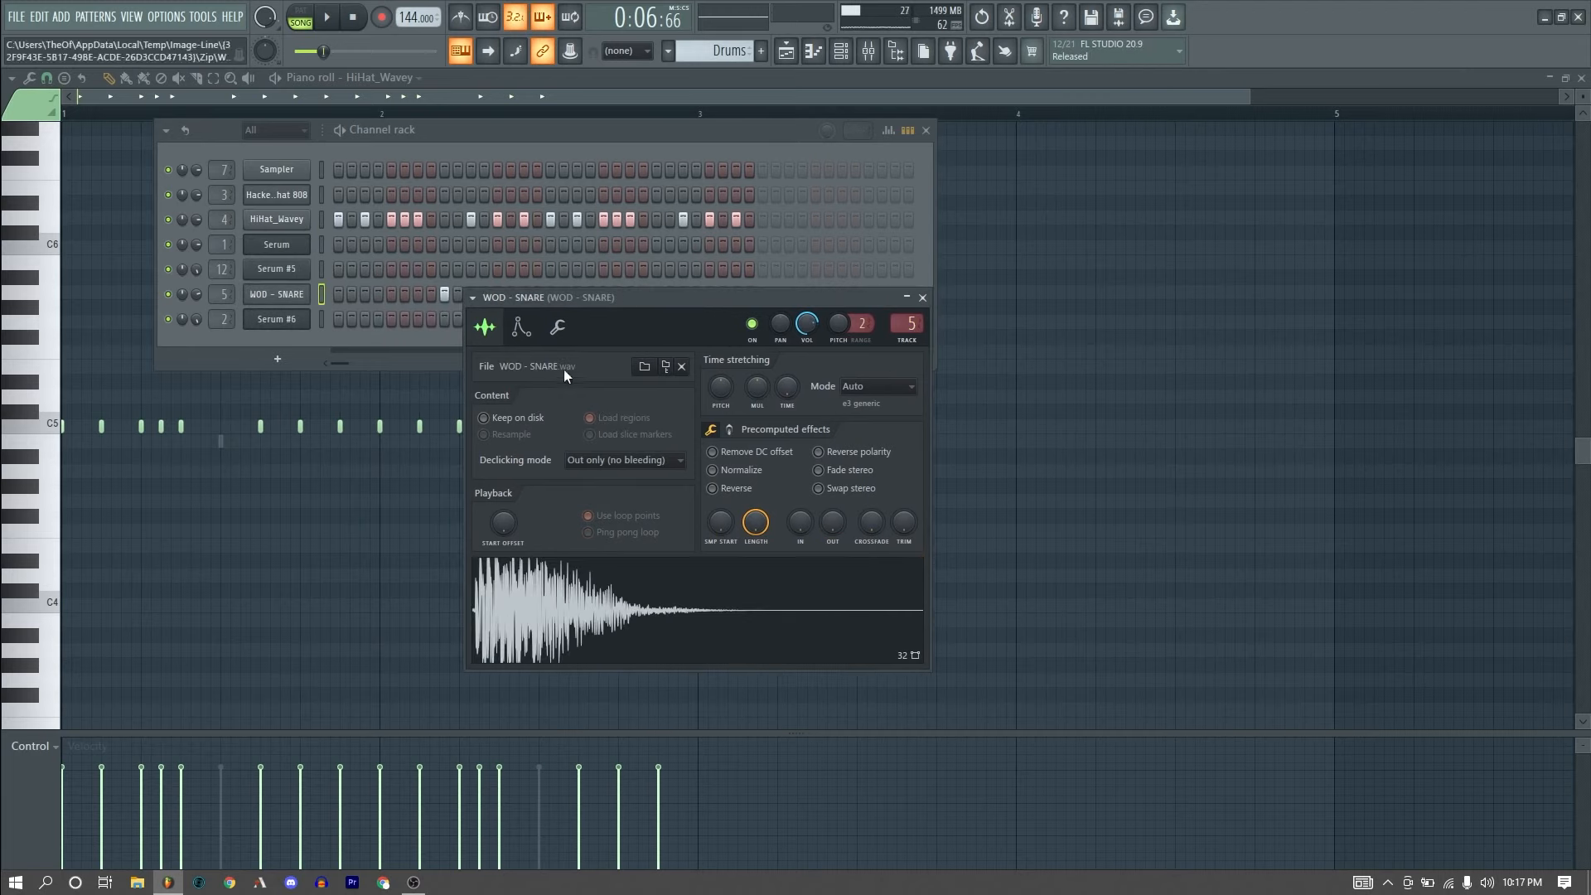
Step: Show the second page of precomputed effects for WOD - SNARE and audition the snare
{"action": "left_click", "coordinate": [733, 430]}
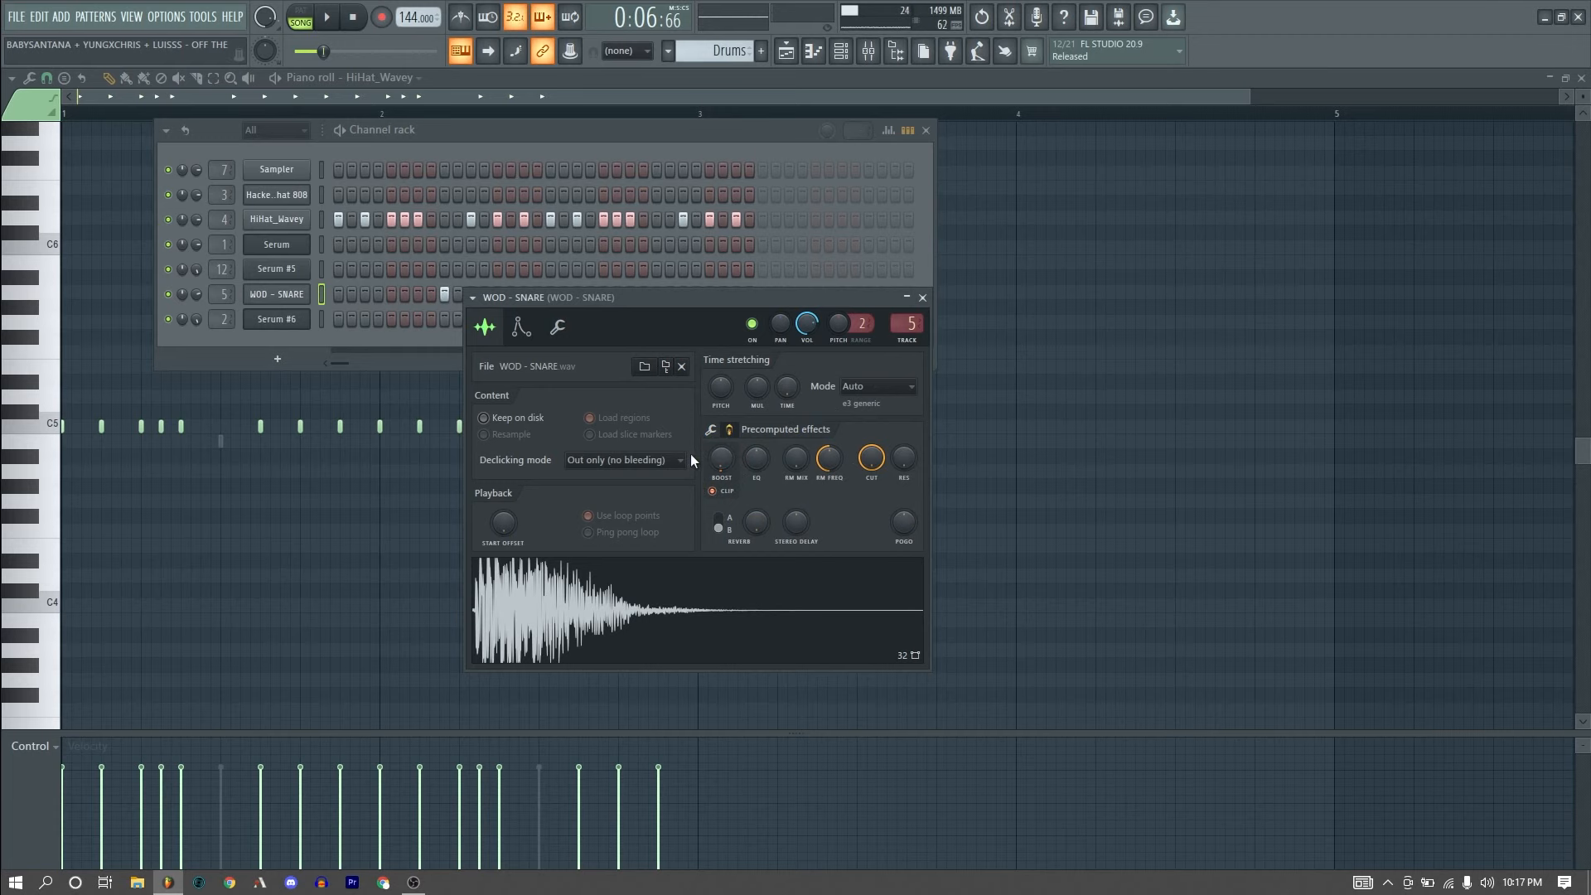
{"action": "key", "text": "w"}
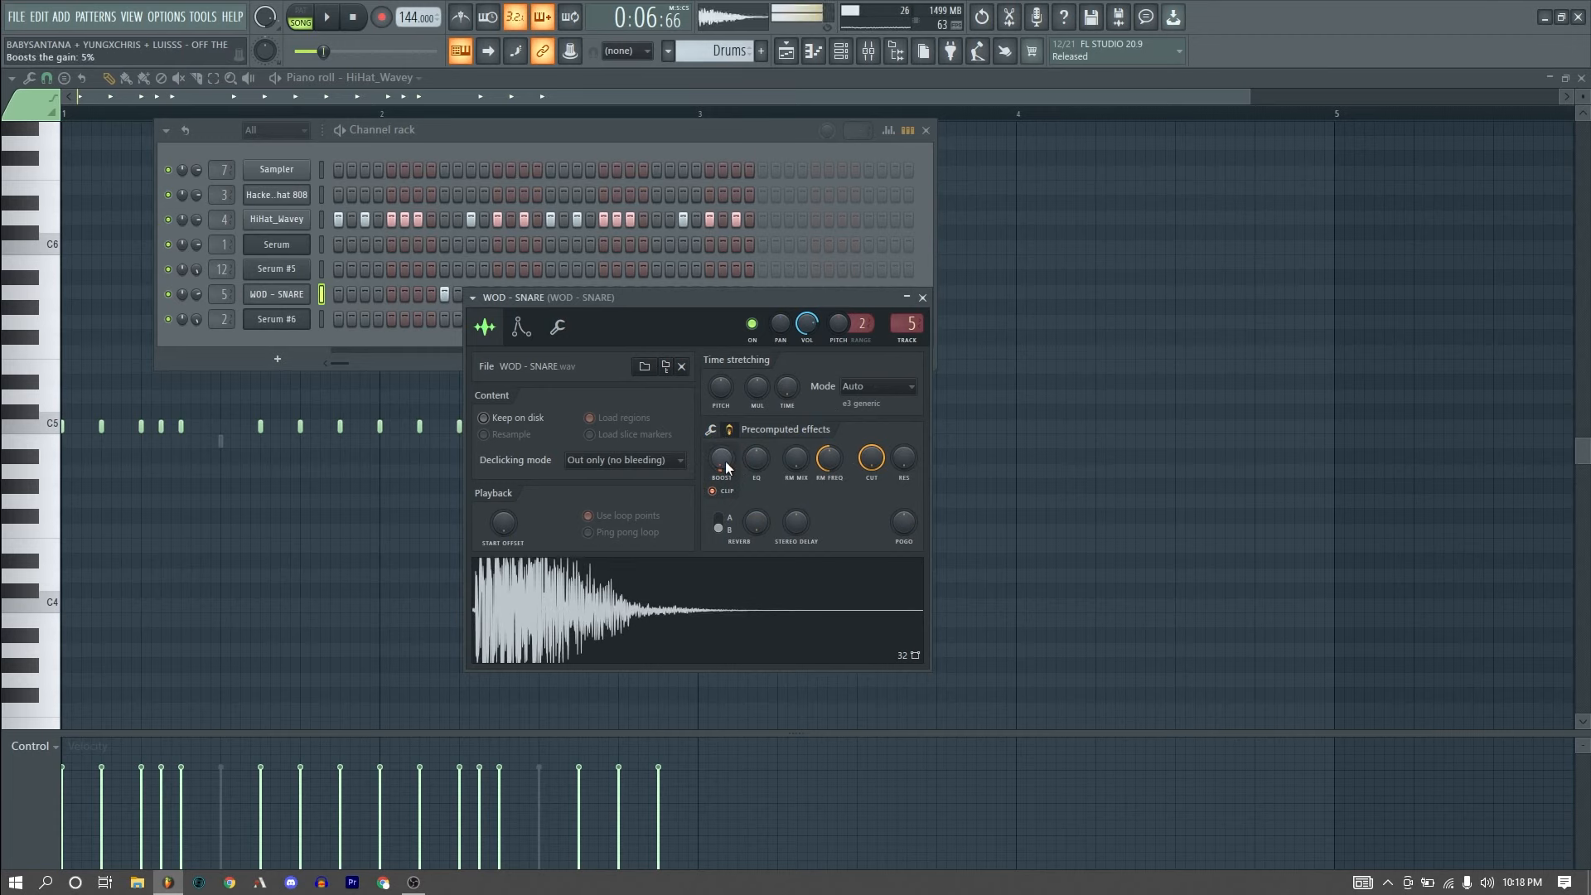
Step: View FabFilter Pro-C 2 and Radiator on the Drums mixer track, and play the full arrangement in the playlist
{"action": "key", "text": "F9"}
{"action": "left_click", "coordinate": [445, 197]}
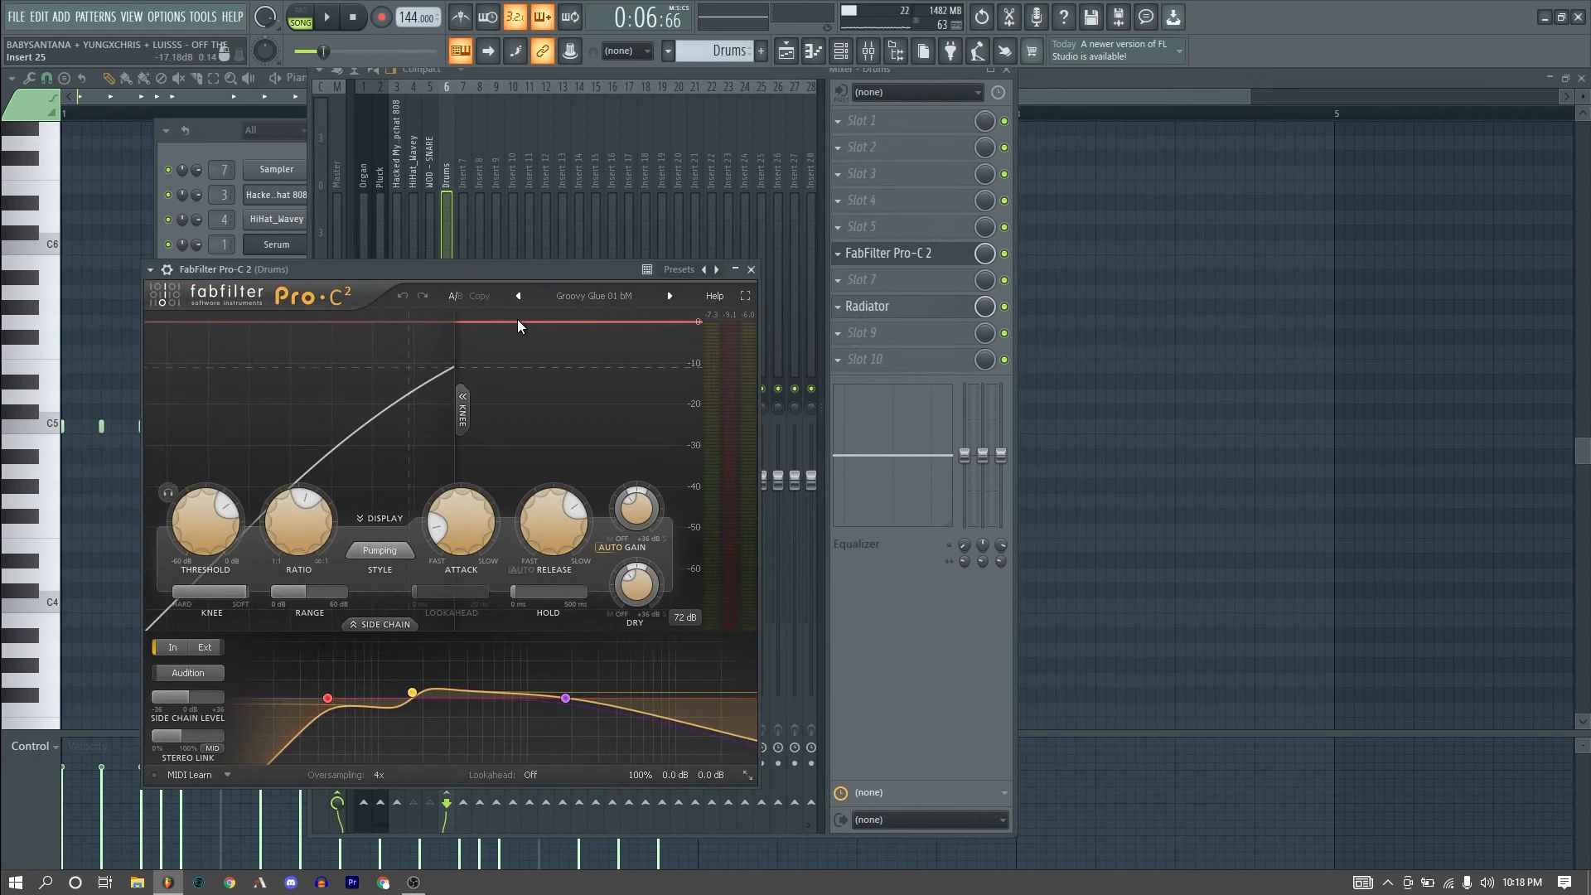
{"action": "left_click", "coordinate": [869, 307]}
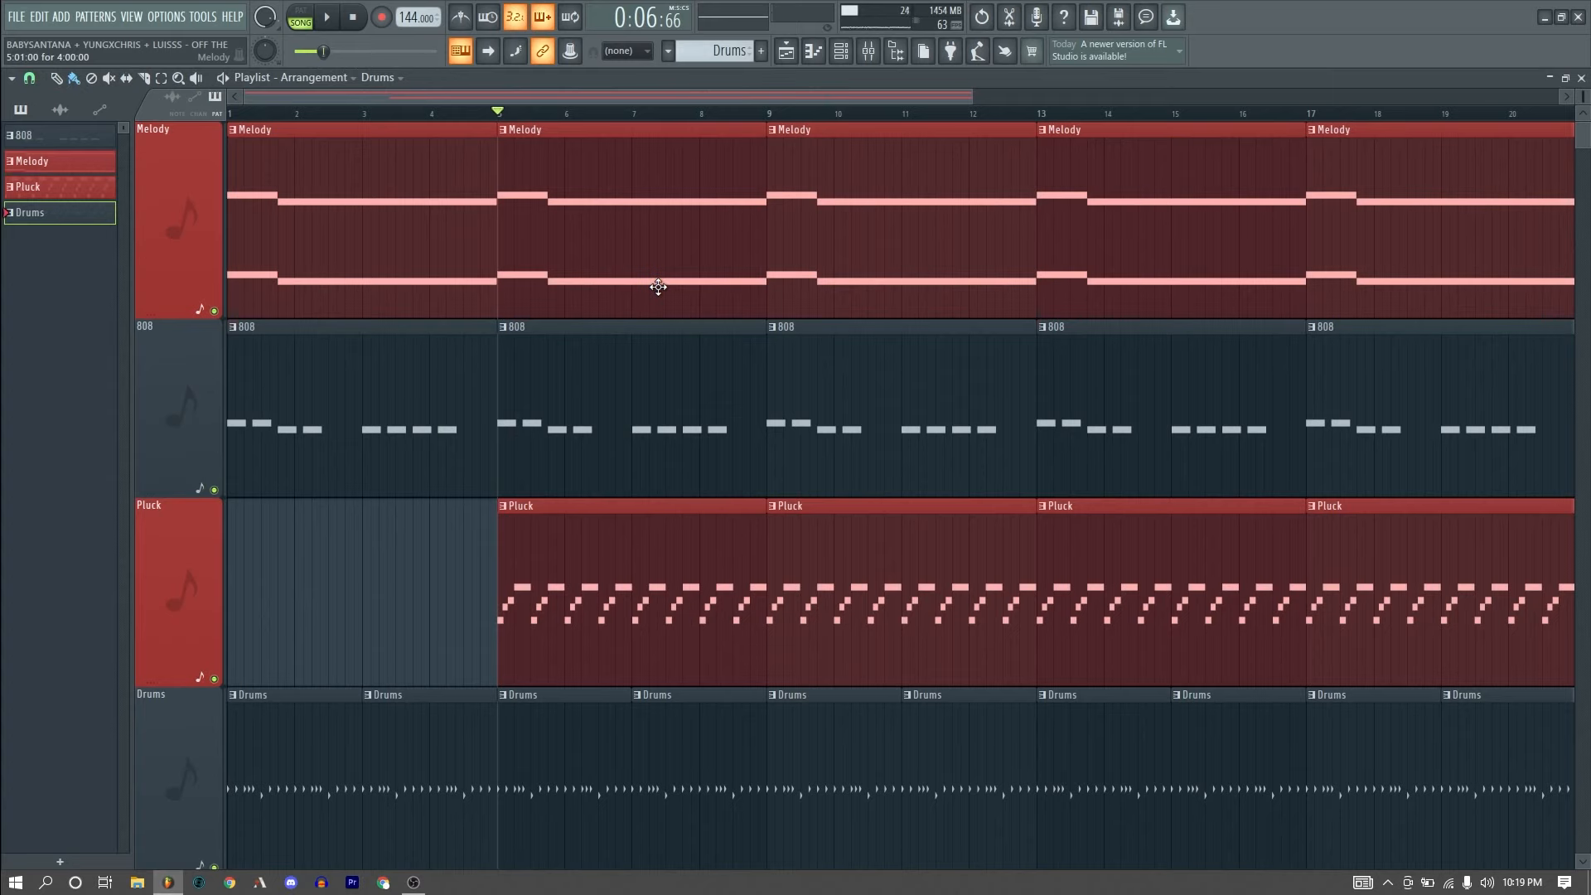
{"action": "key", "text": "space"}
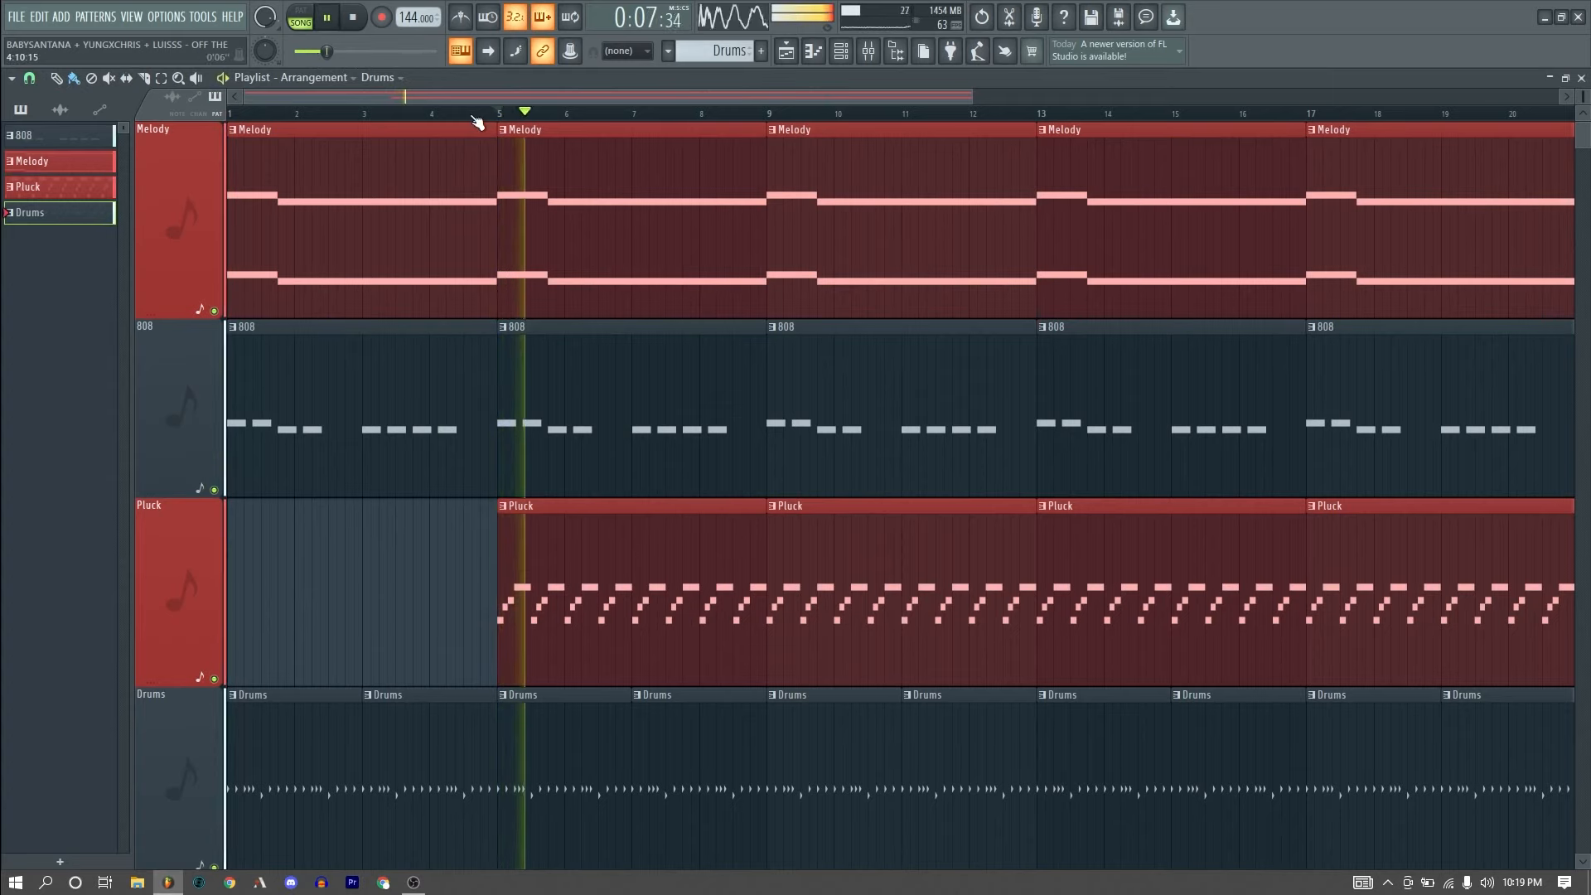